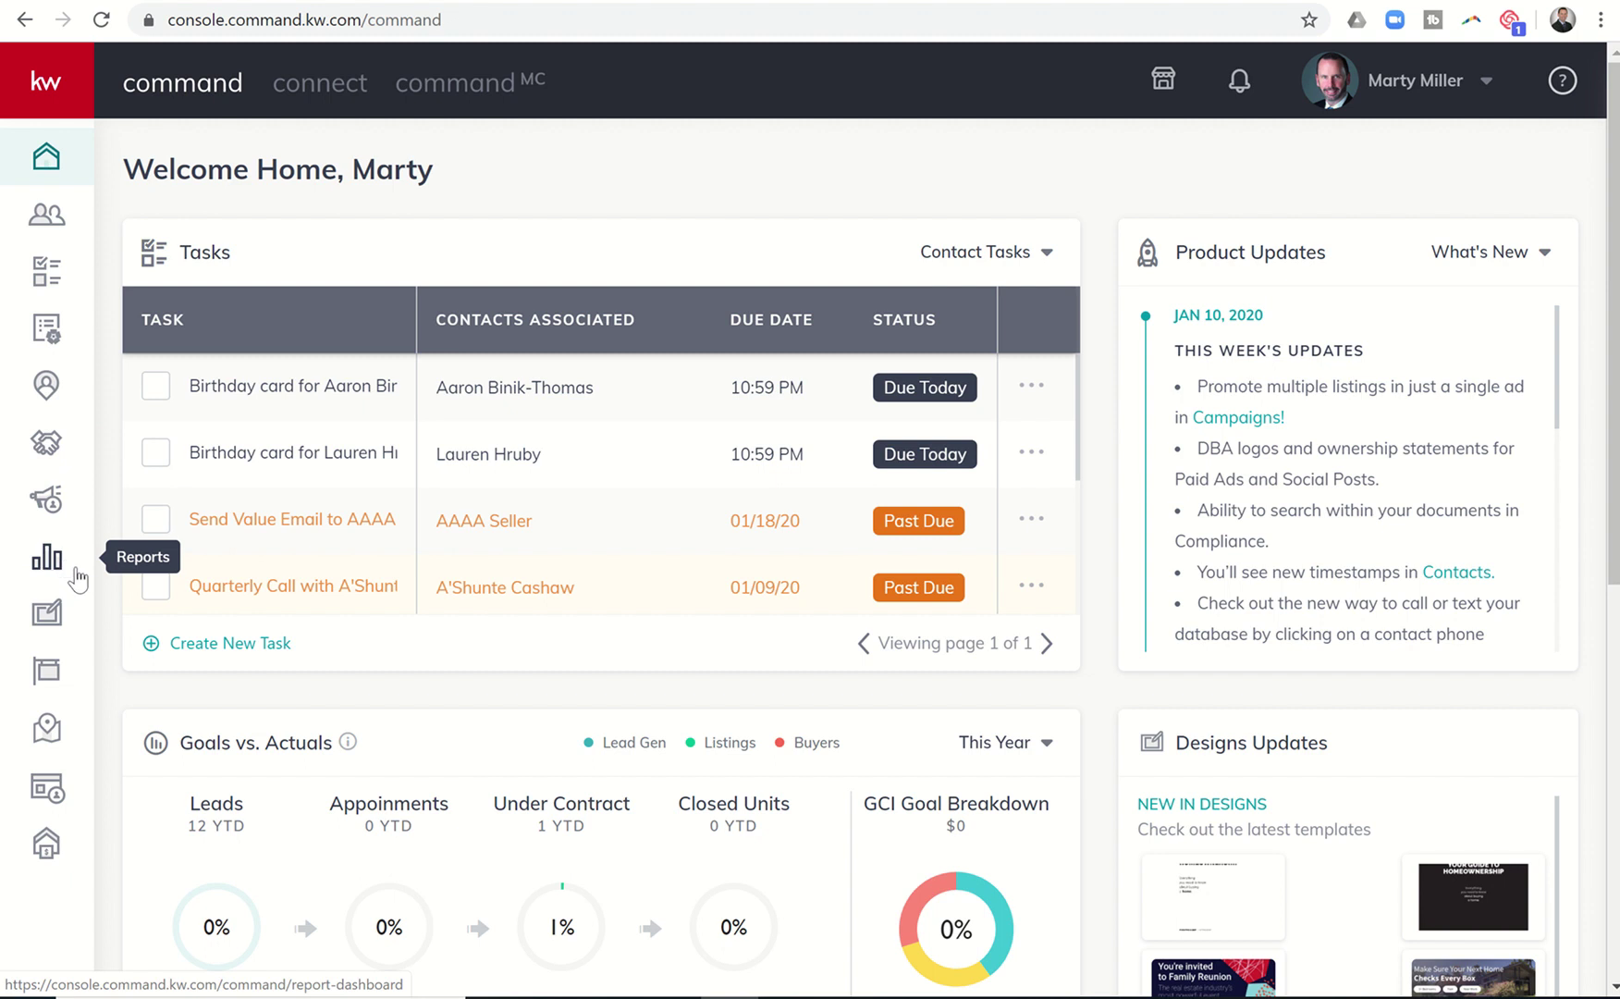
Open the Reports Dashboard to see 2,806 records, a 55.33% health score and this year's Sources.
left_click(73, 570)
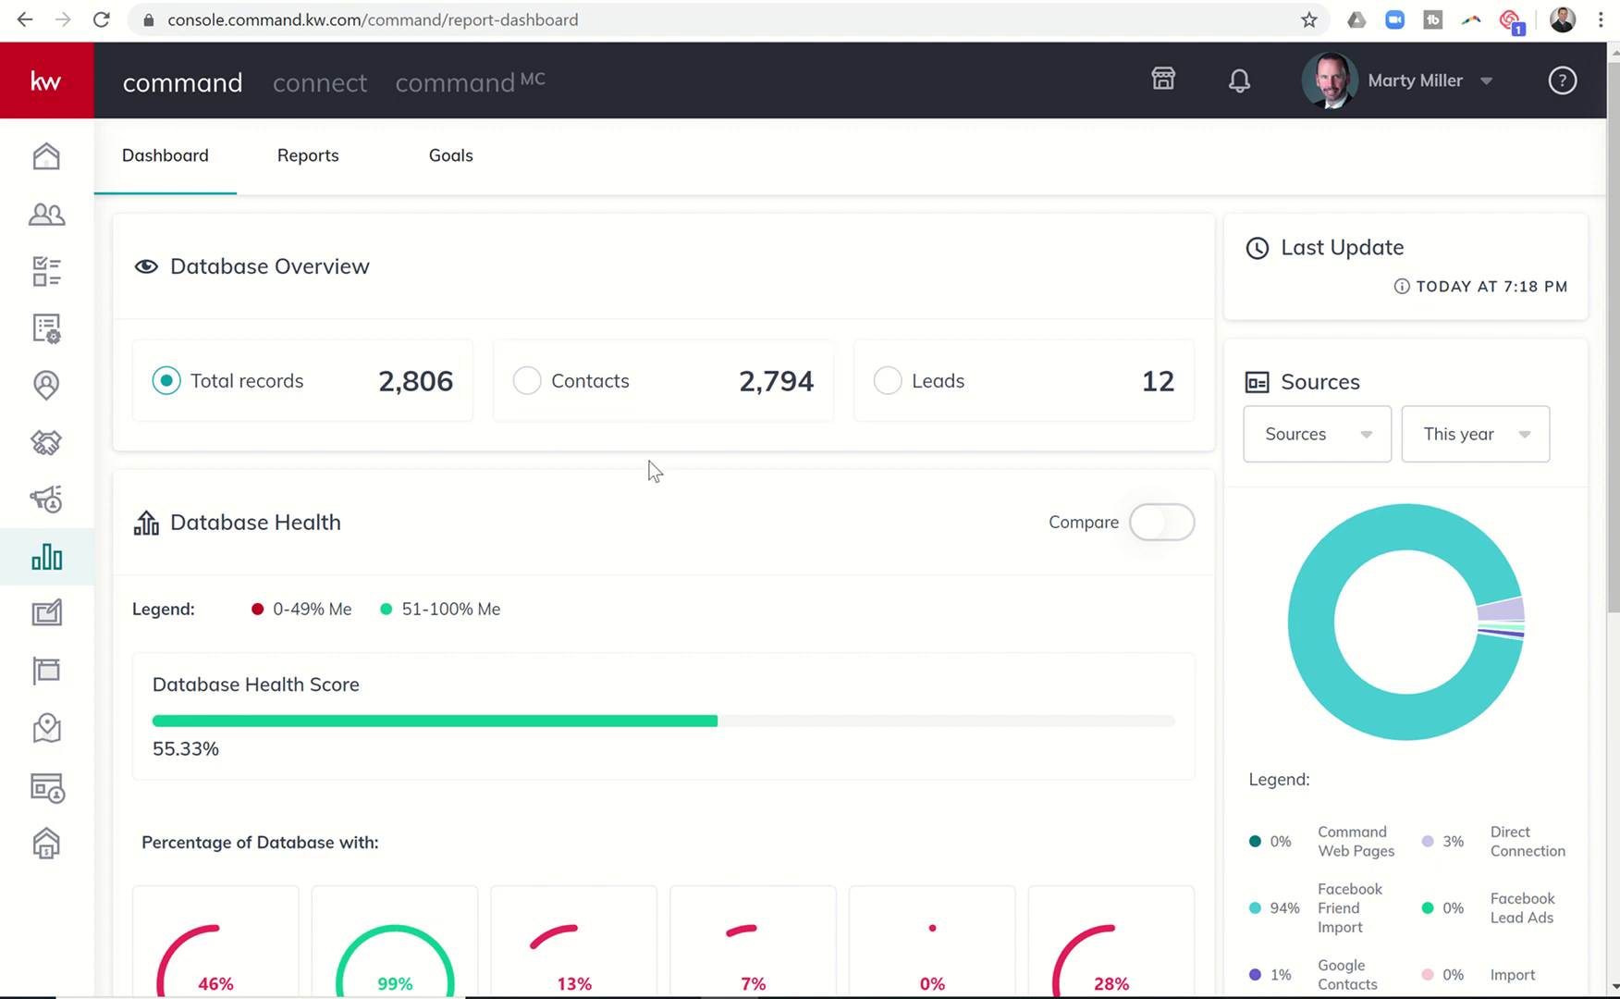
scroll(649, 460, "down", 2)
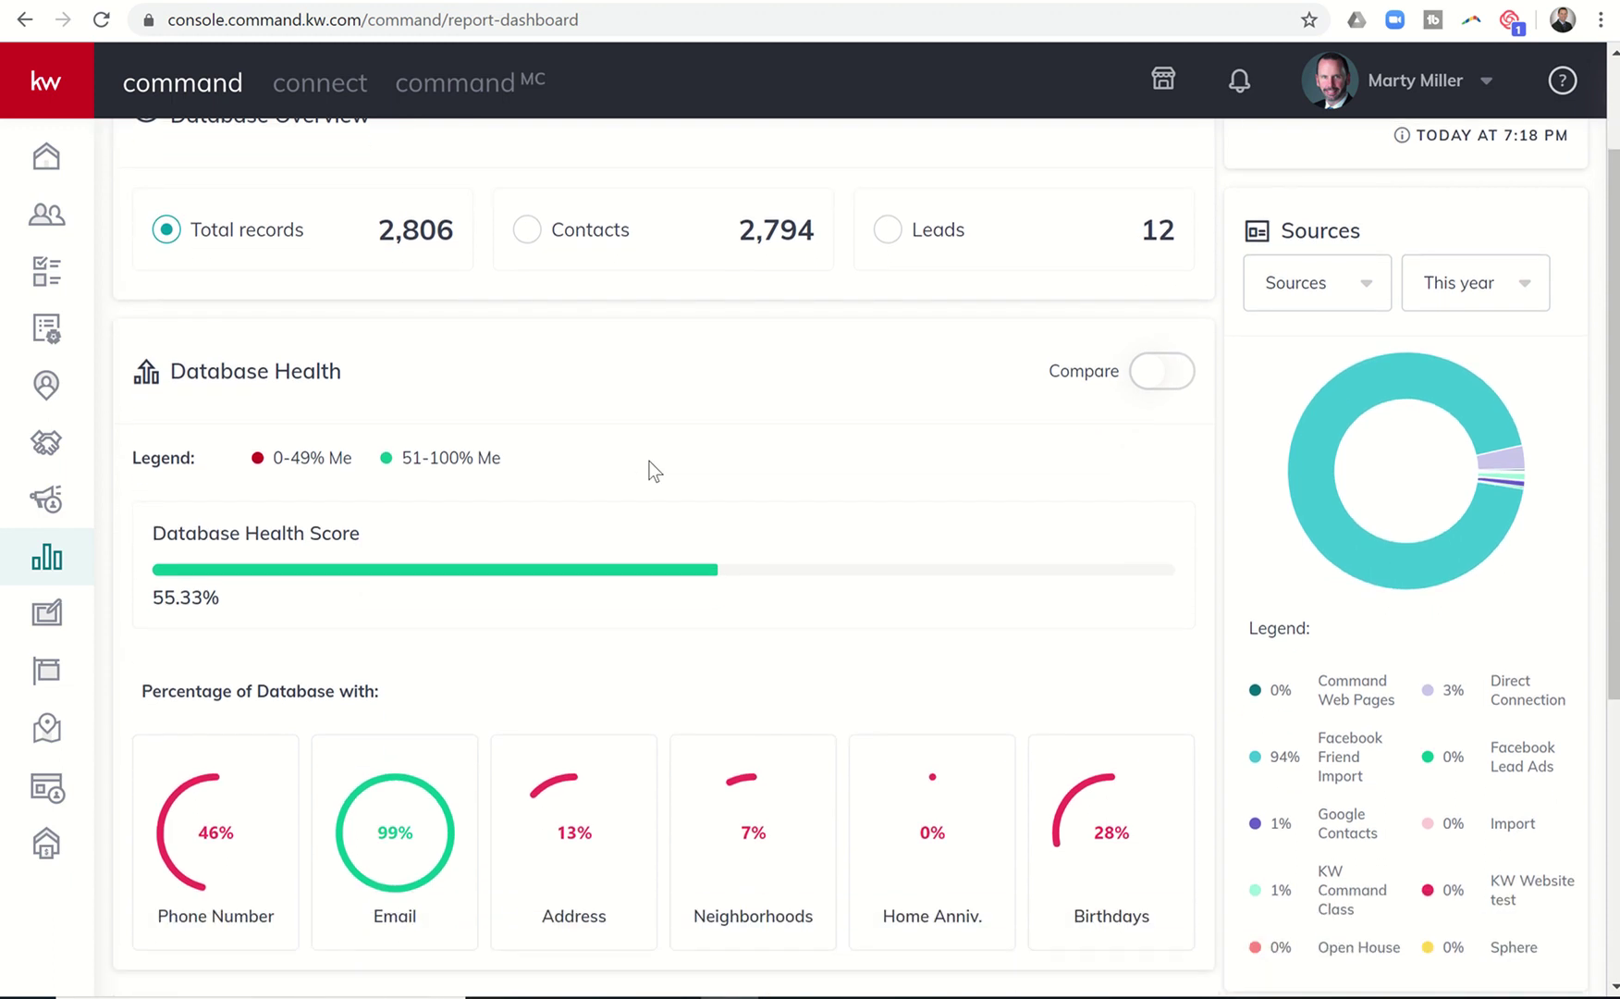
scroll(684, 435, "down", 1)
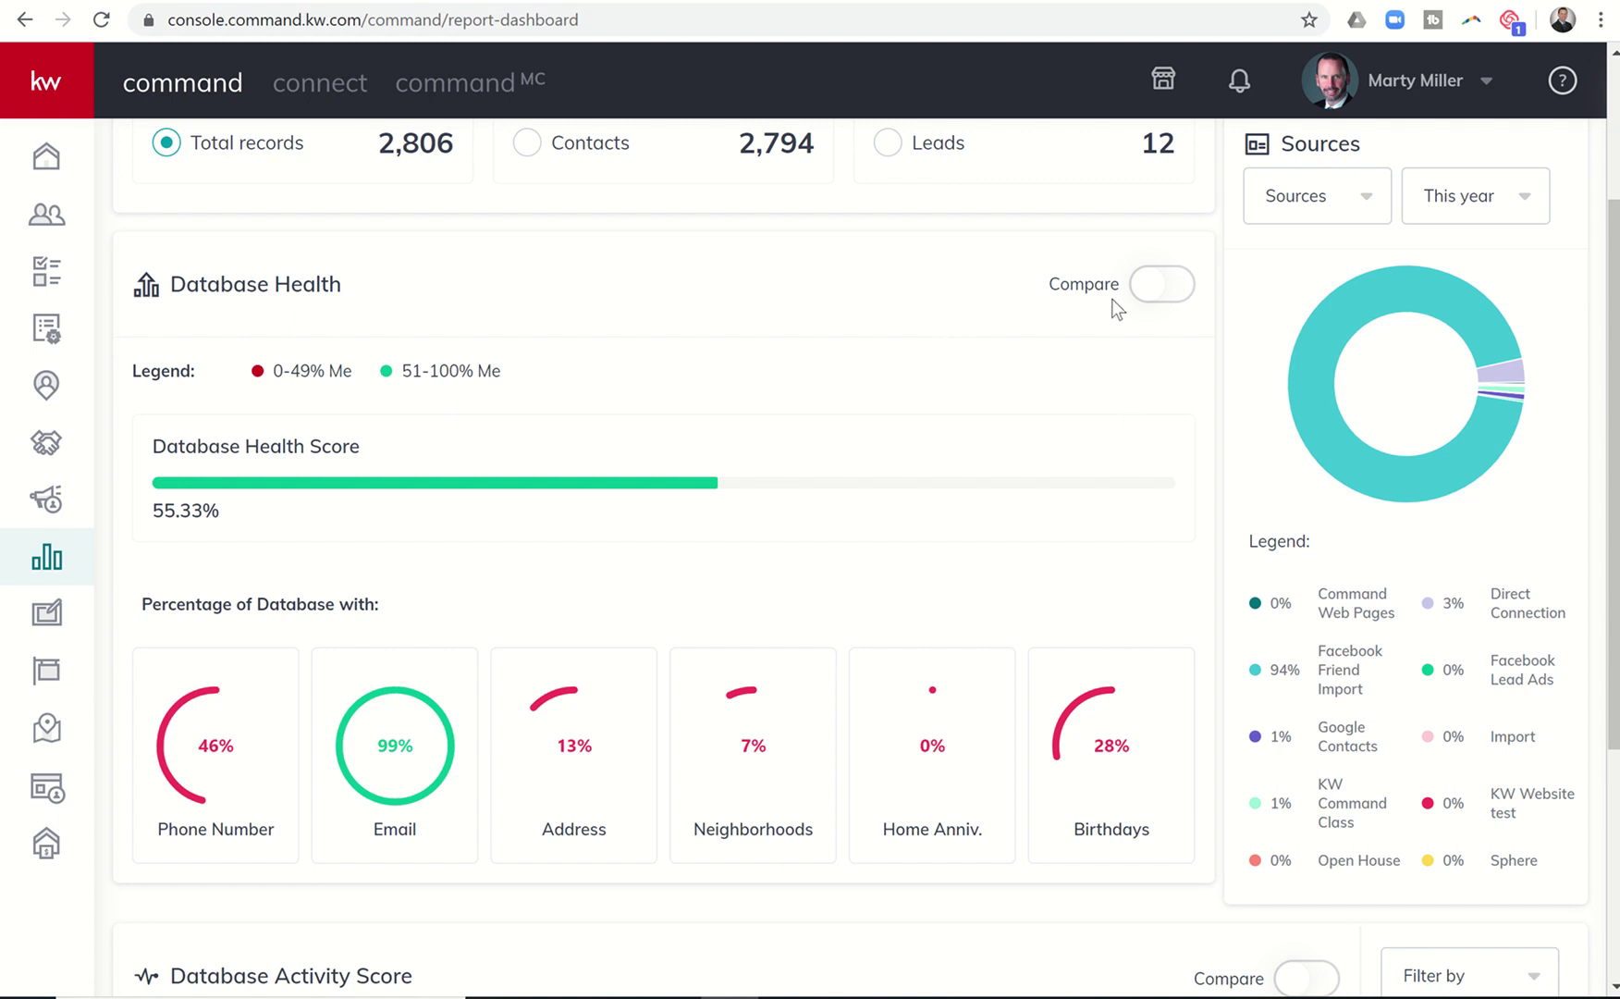
Turn on Database Health comparison, trying Agents in my State, then settling on All Agents (53.51%).
left_click(1180, 299)
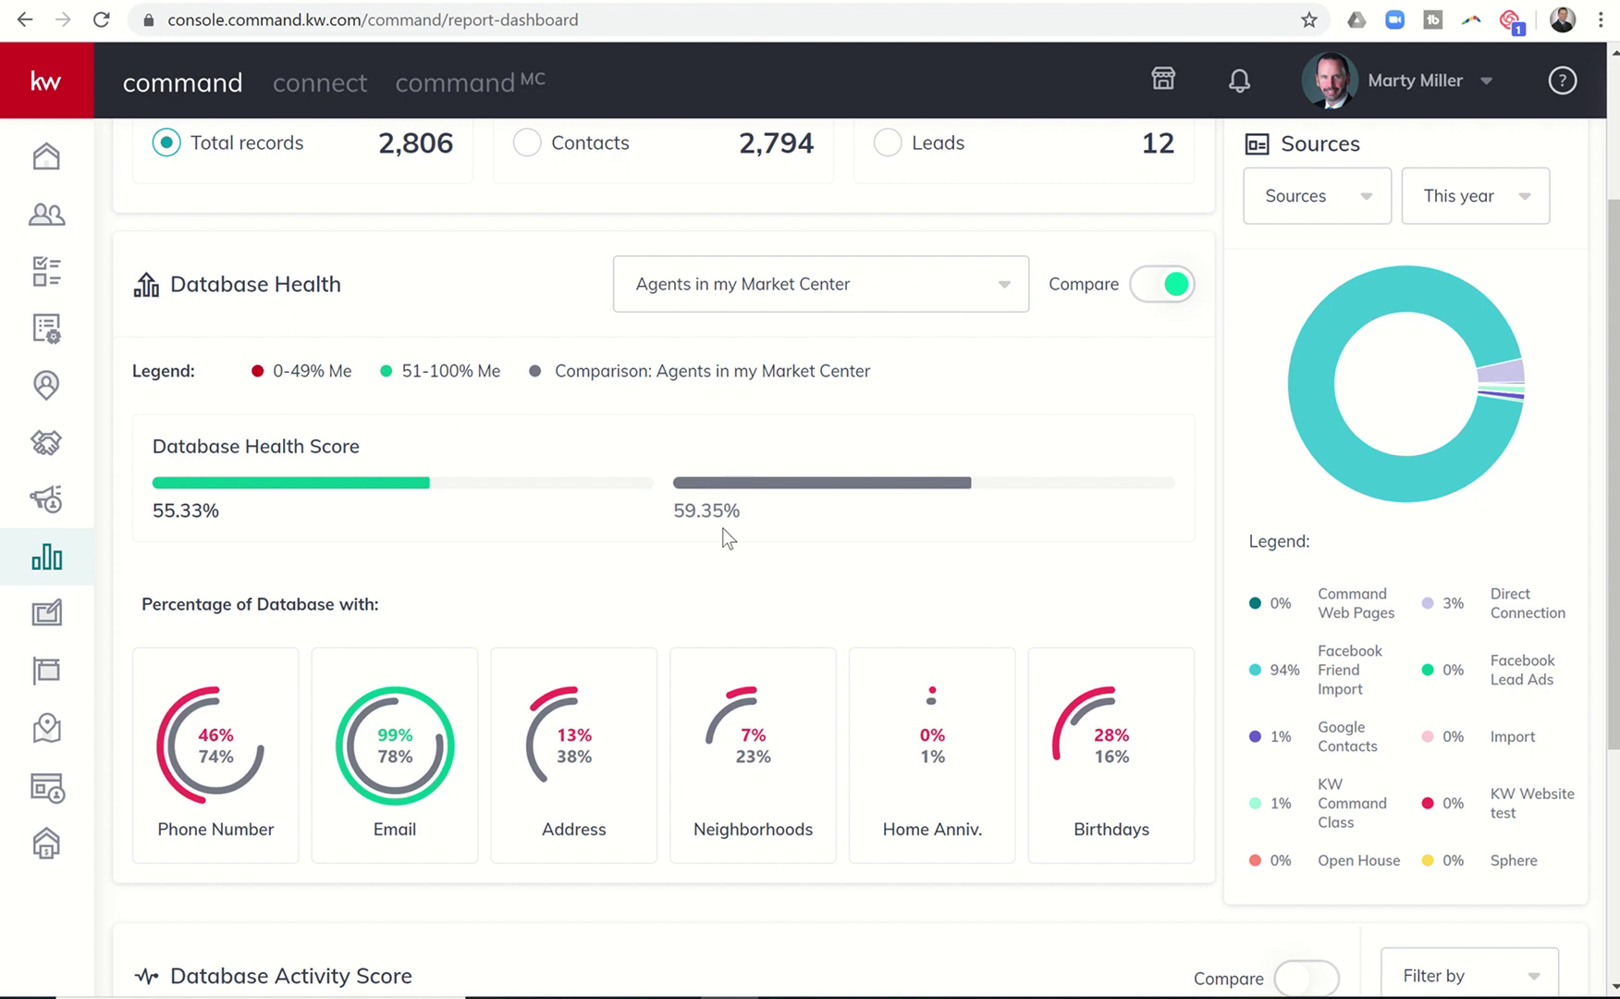
left_click(951, 290)
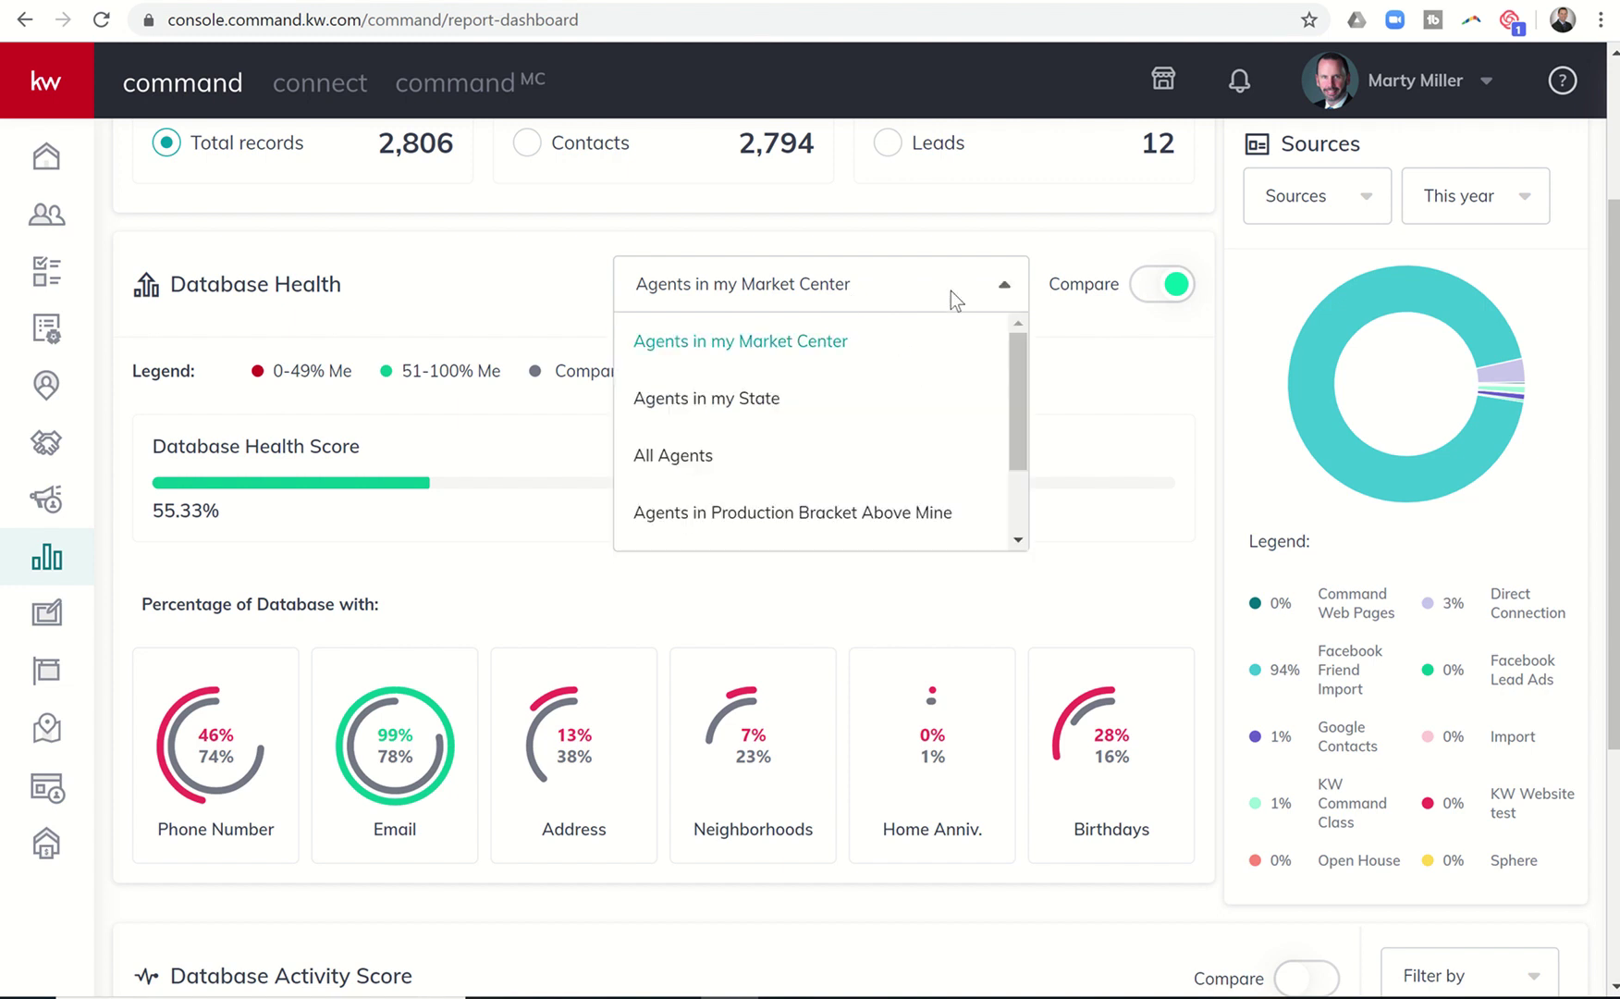
left_click(777, 401)
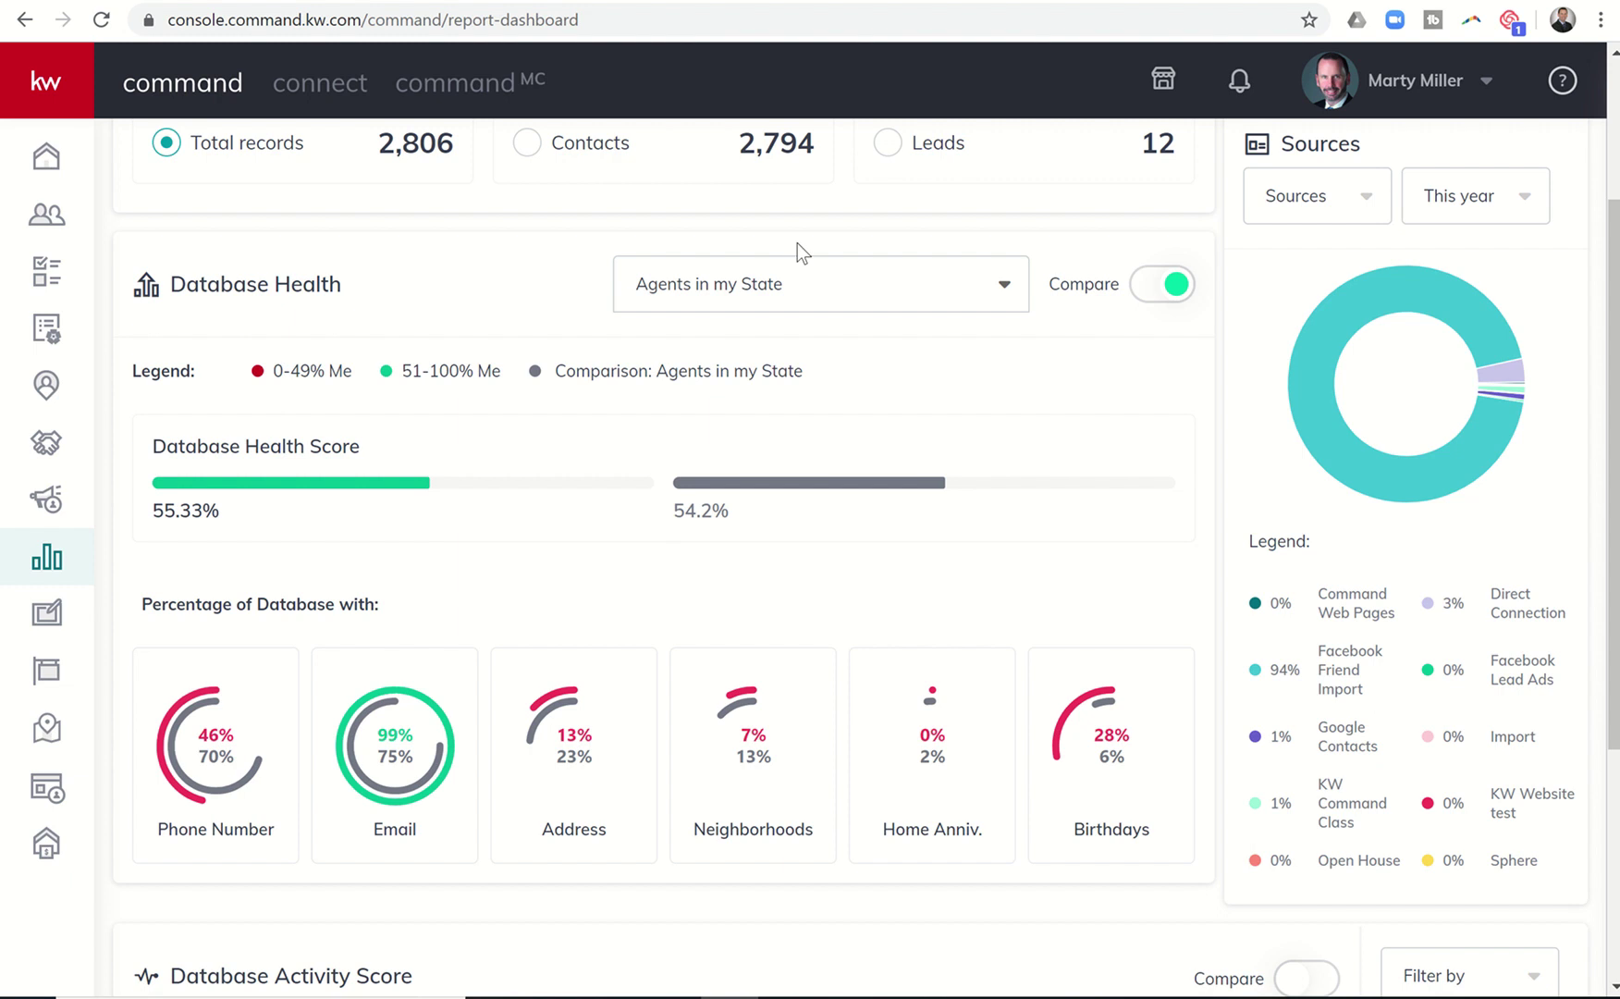
left_click(817, 277)
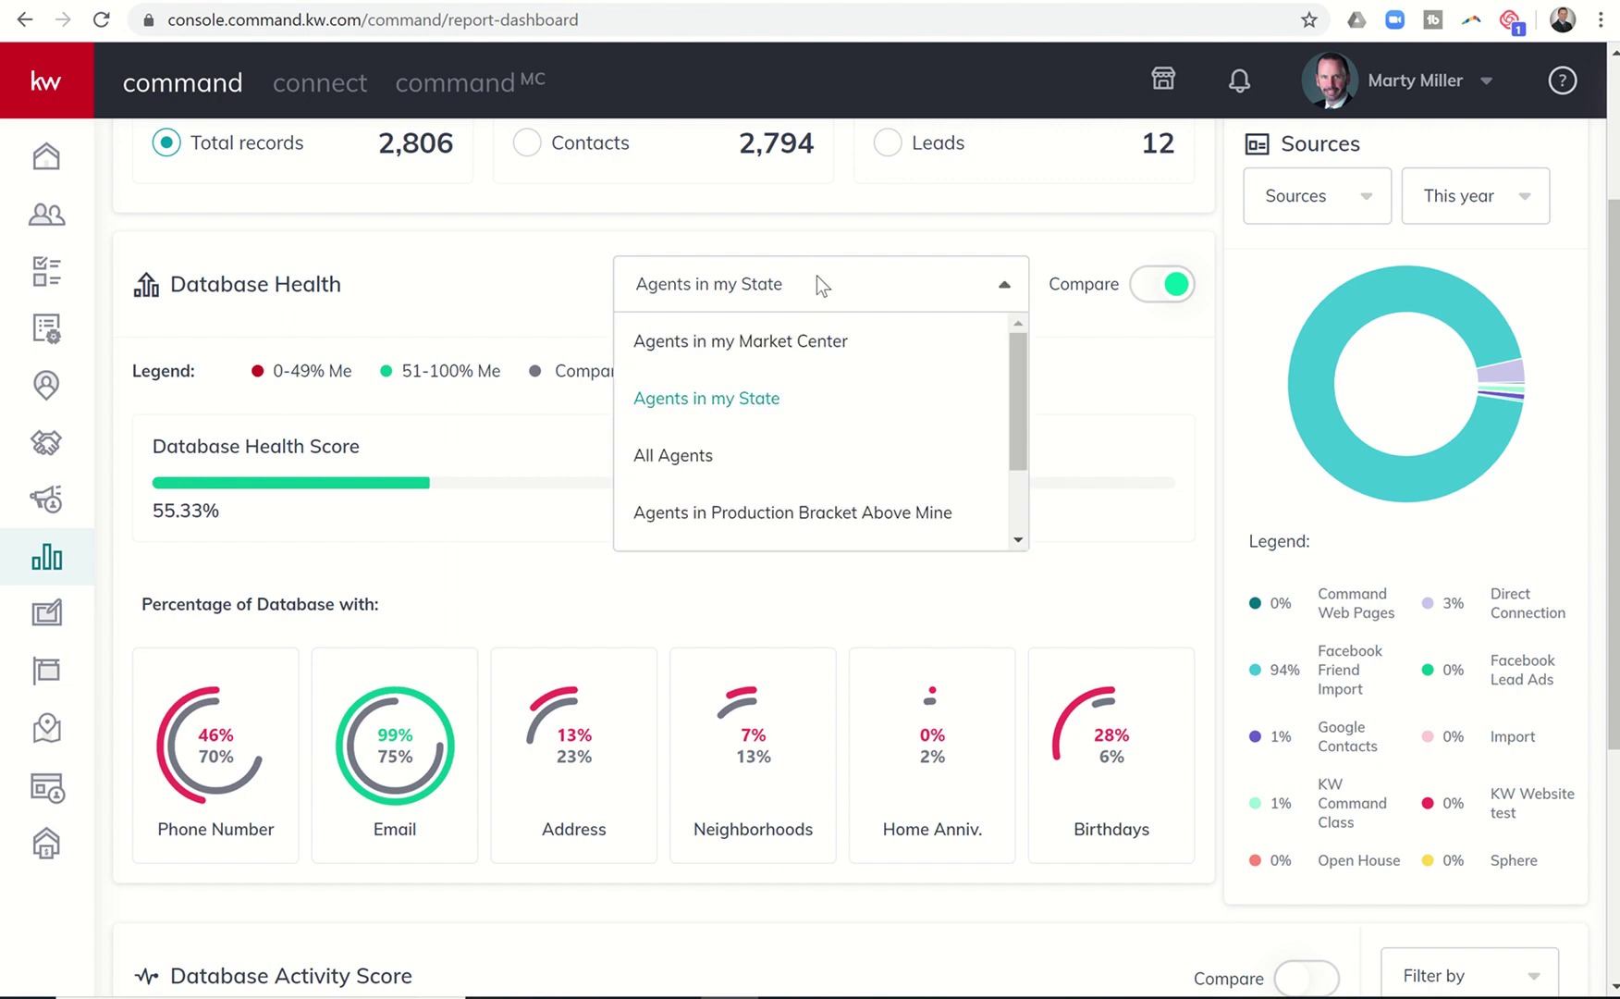
left_click(739, 455)
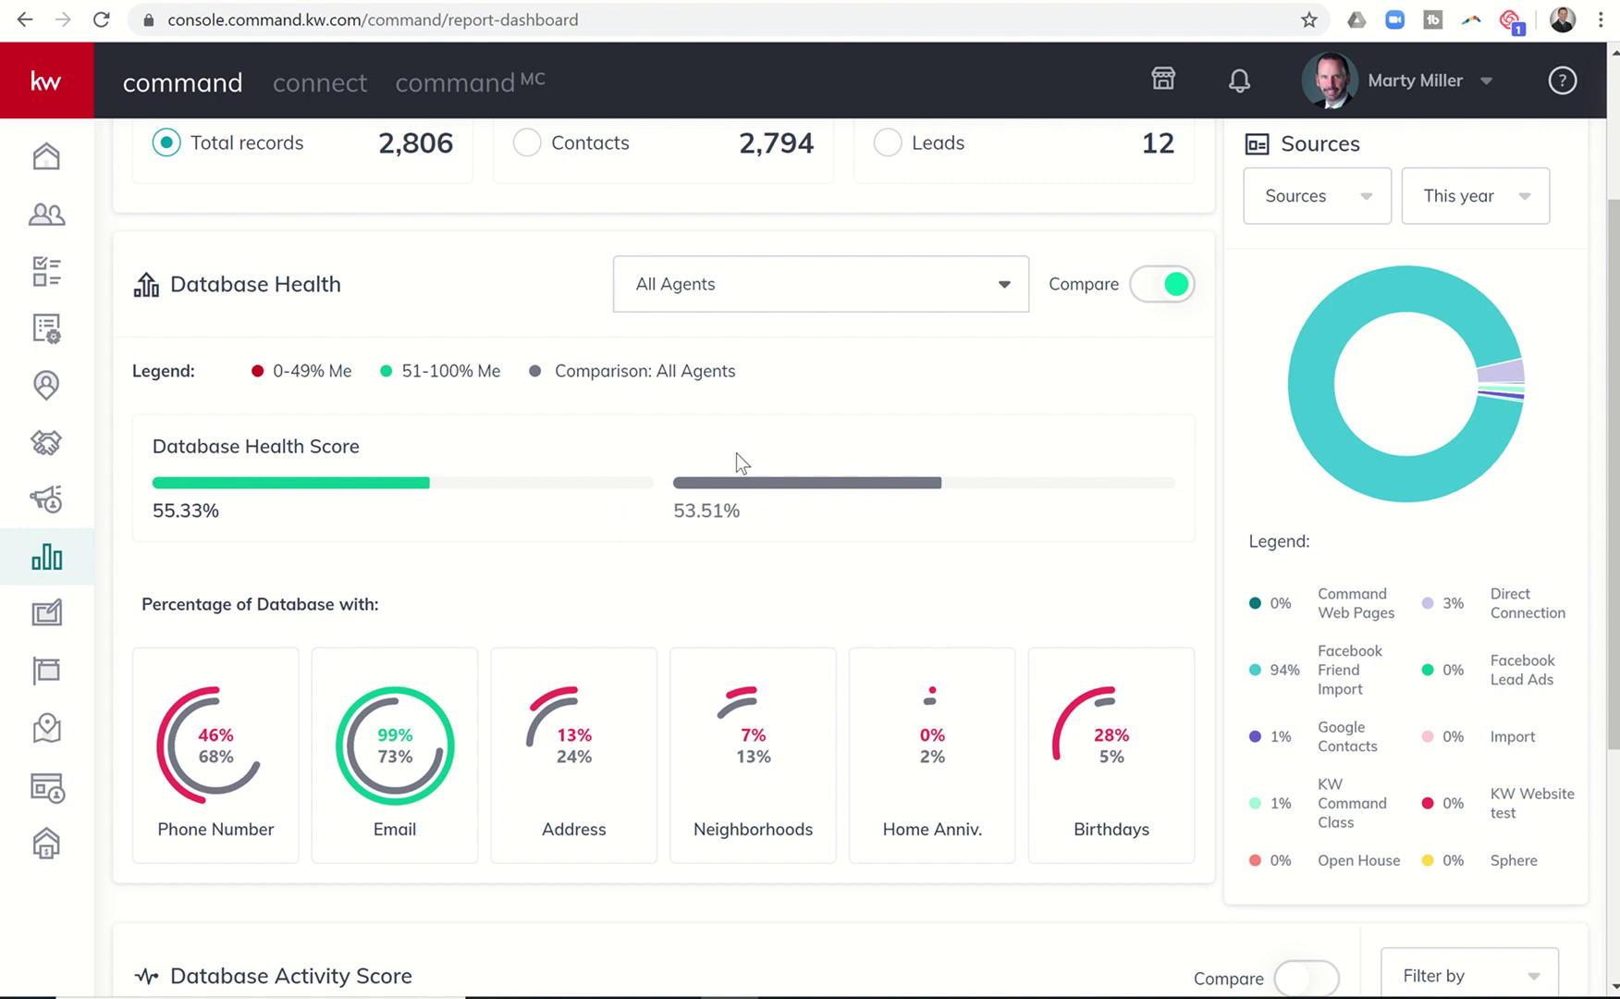
left_click(930, 290)
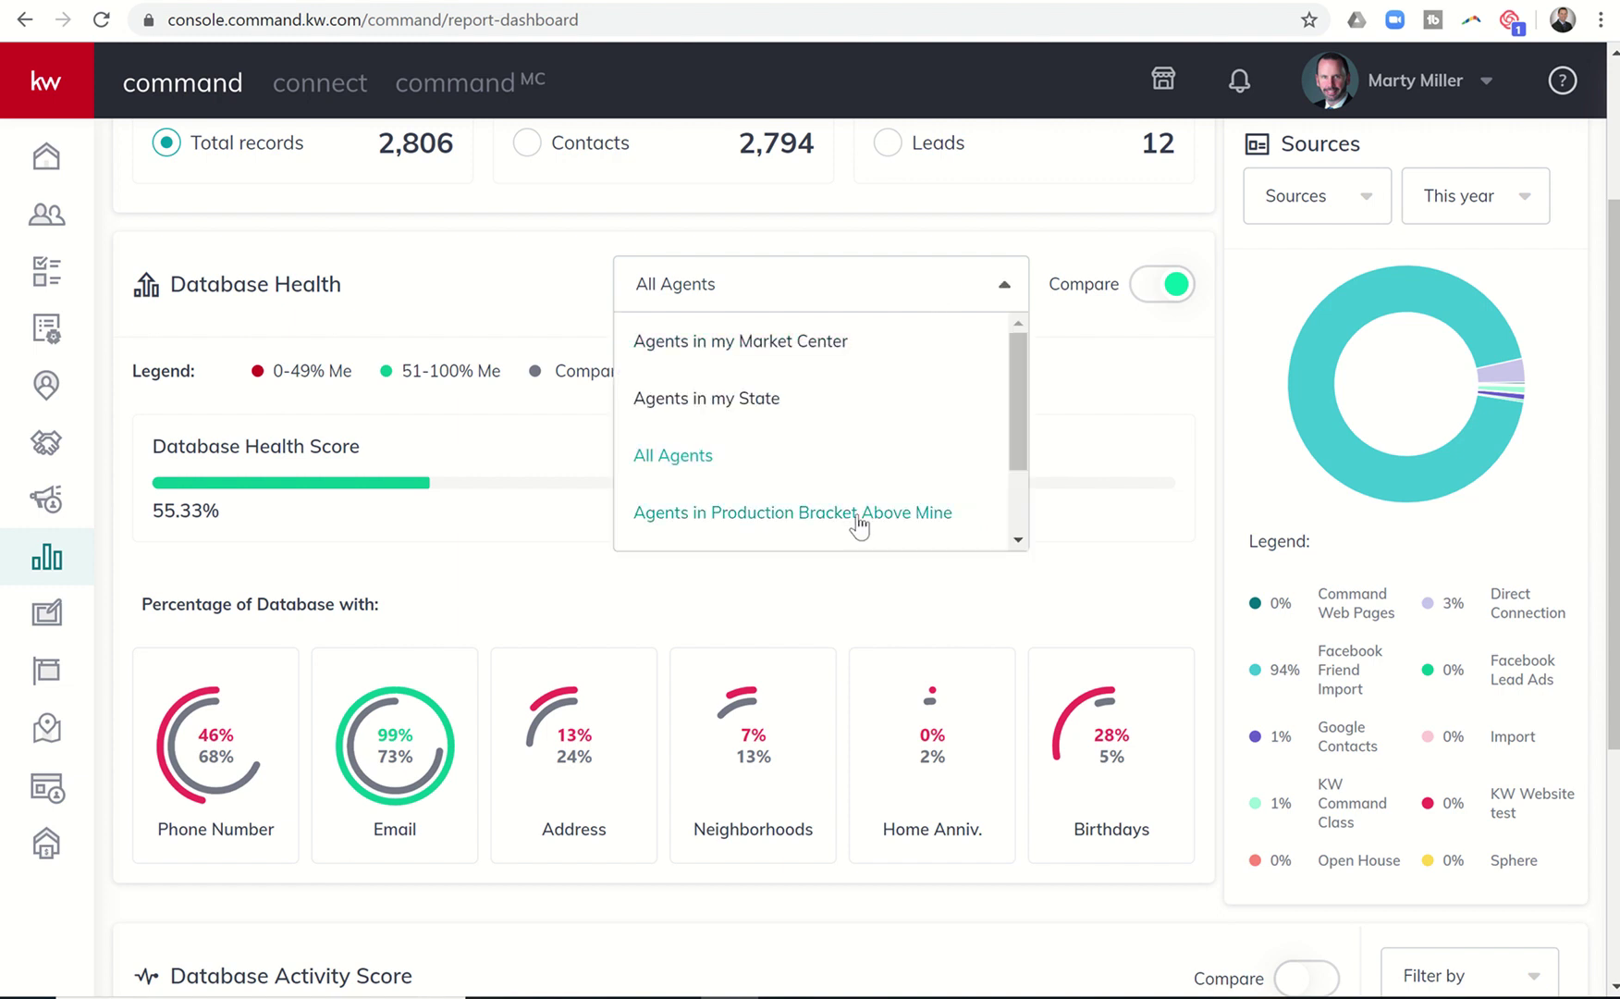
scroll(858, 527, "down", 3)
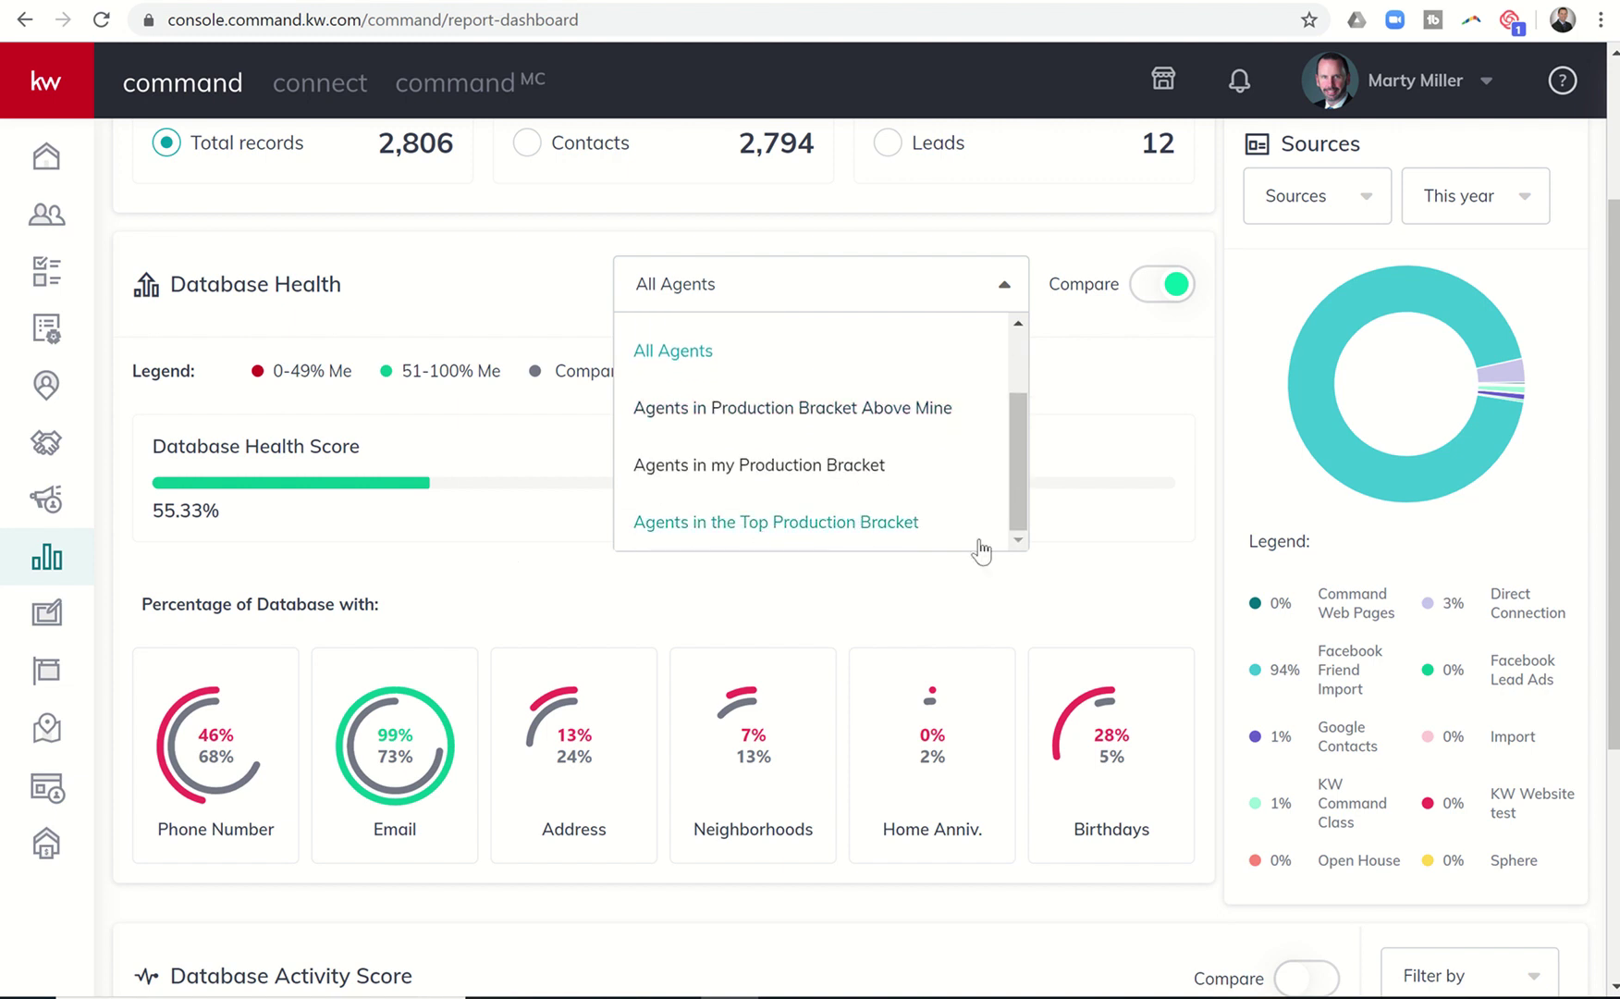
Switch the Sources chart to Last month, then Last week, and scroll down to Database Activity Score.
left_click(1250, 441)
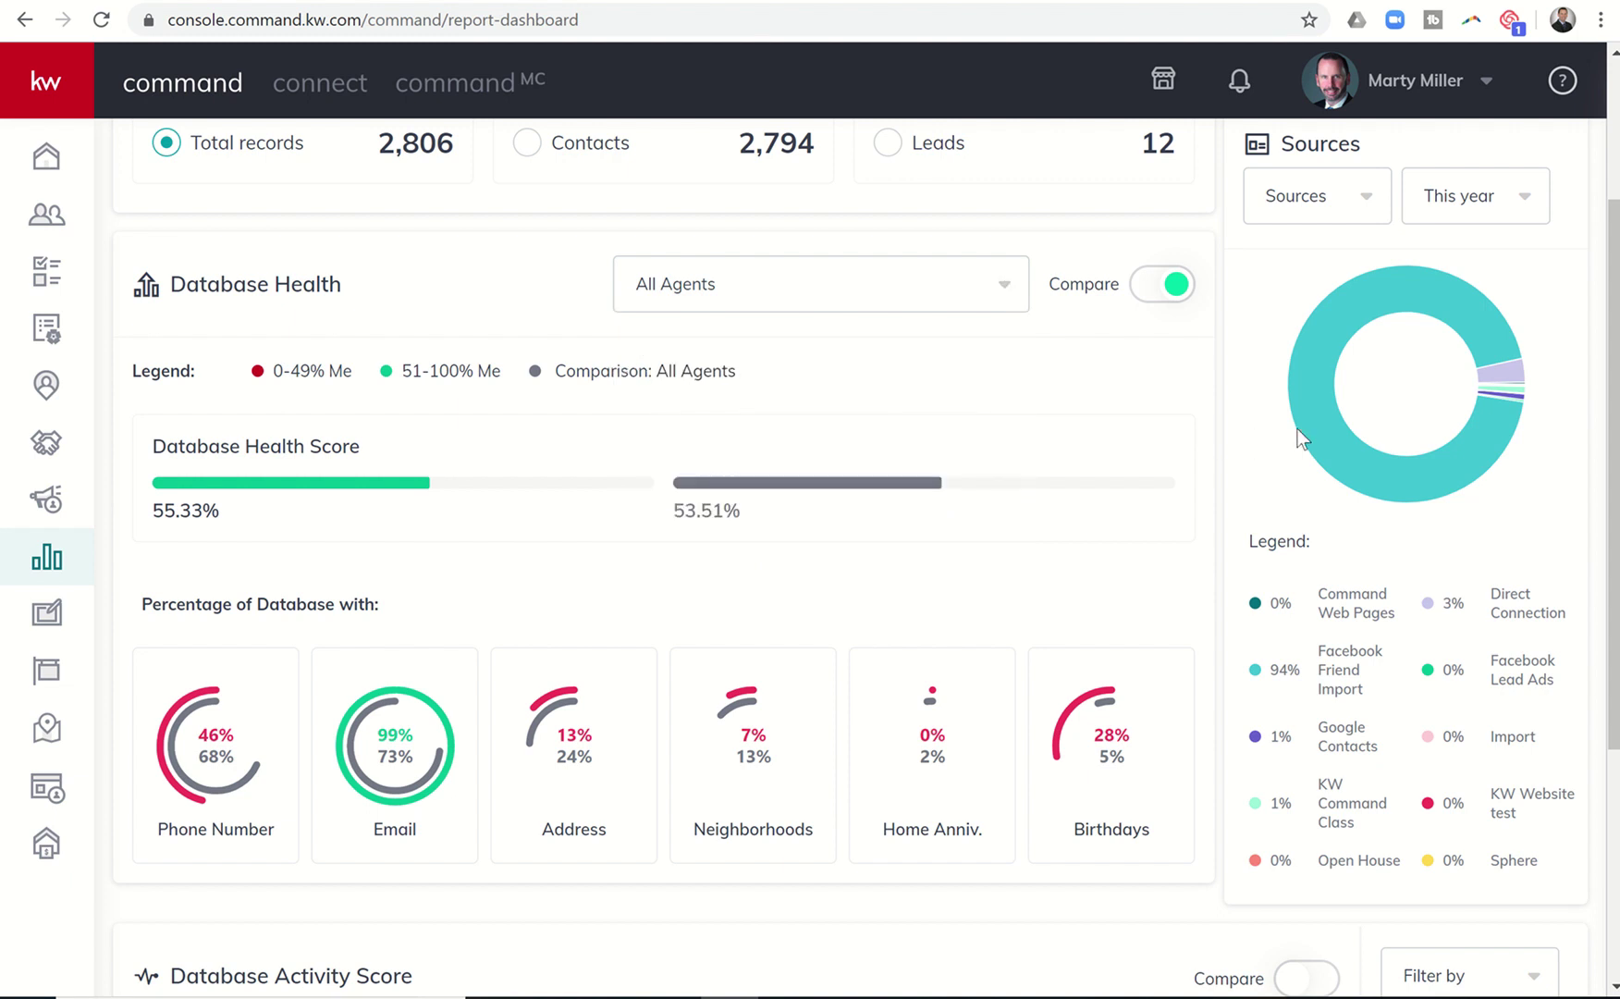
left_click(1508, 207)
left_click(1462, 381)
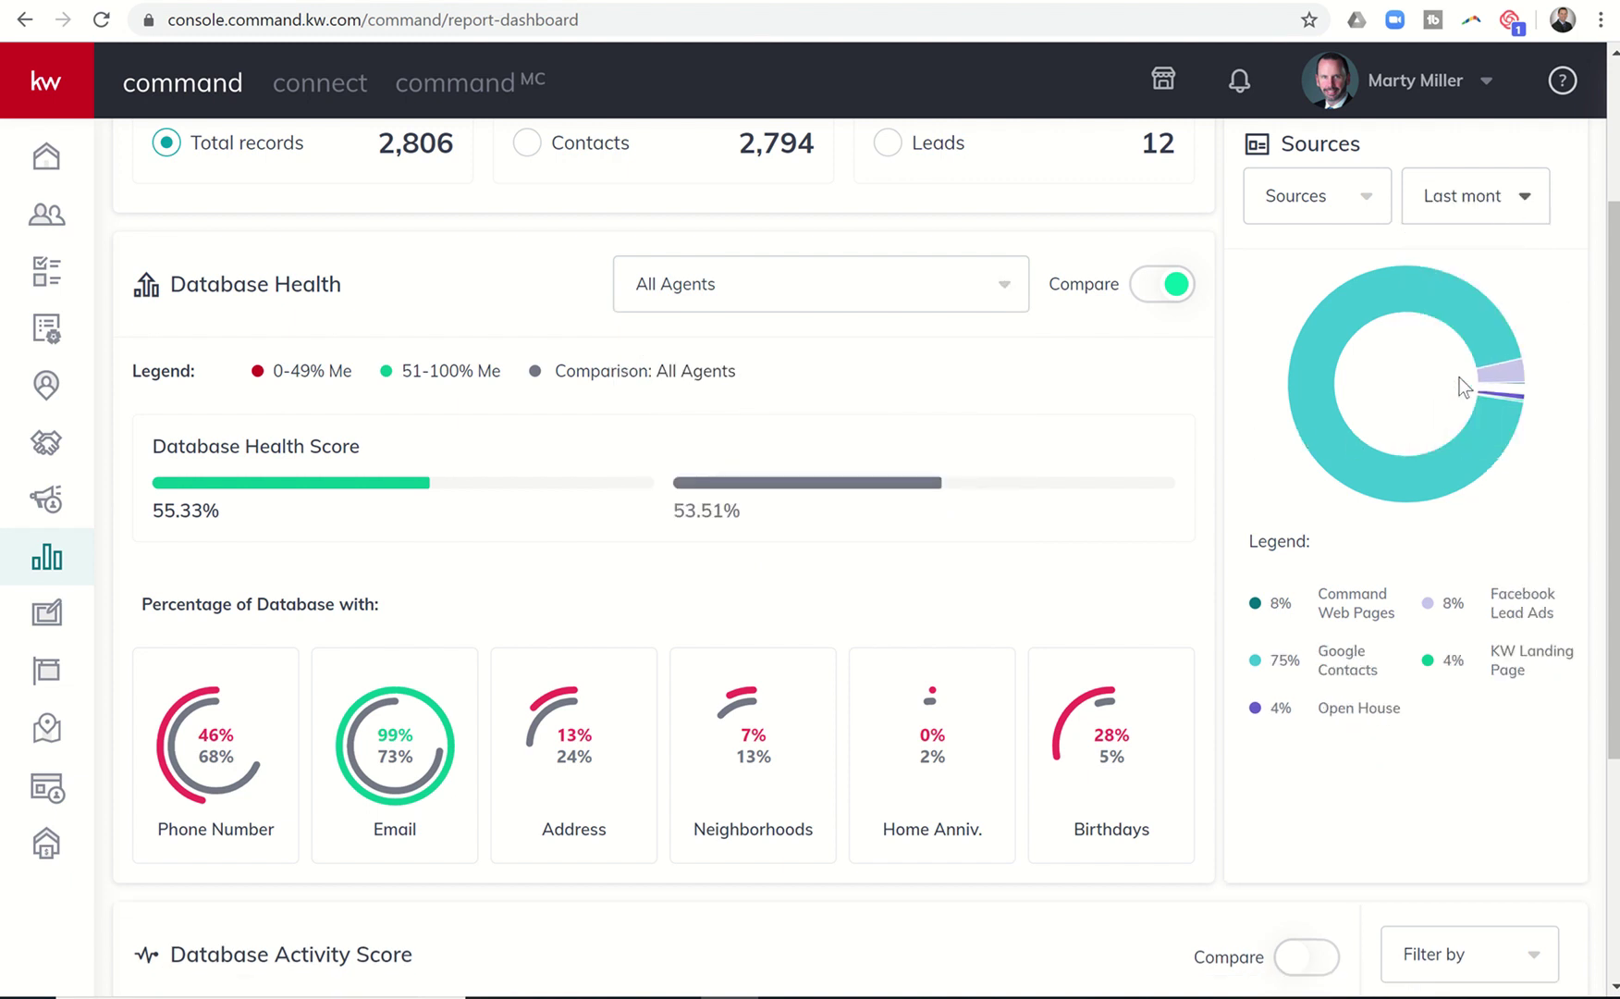
left_click(1486, 202)
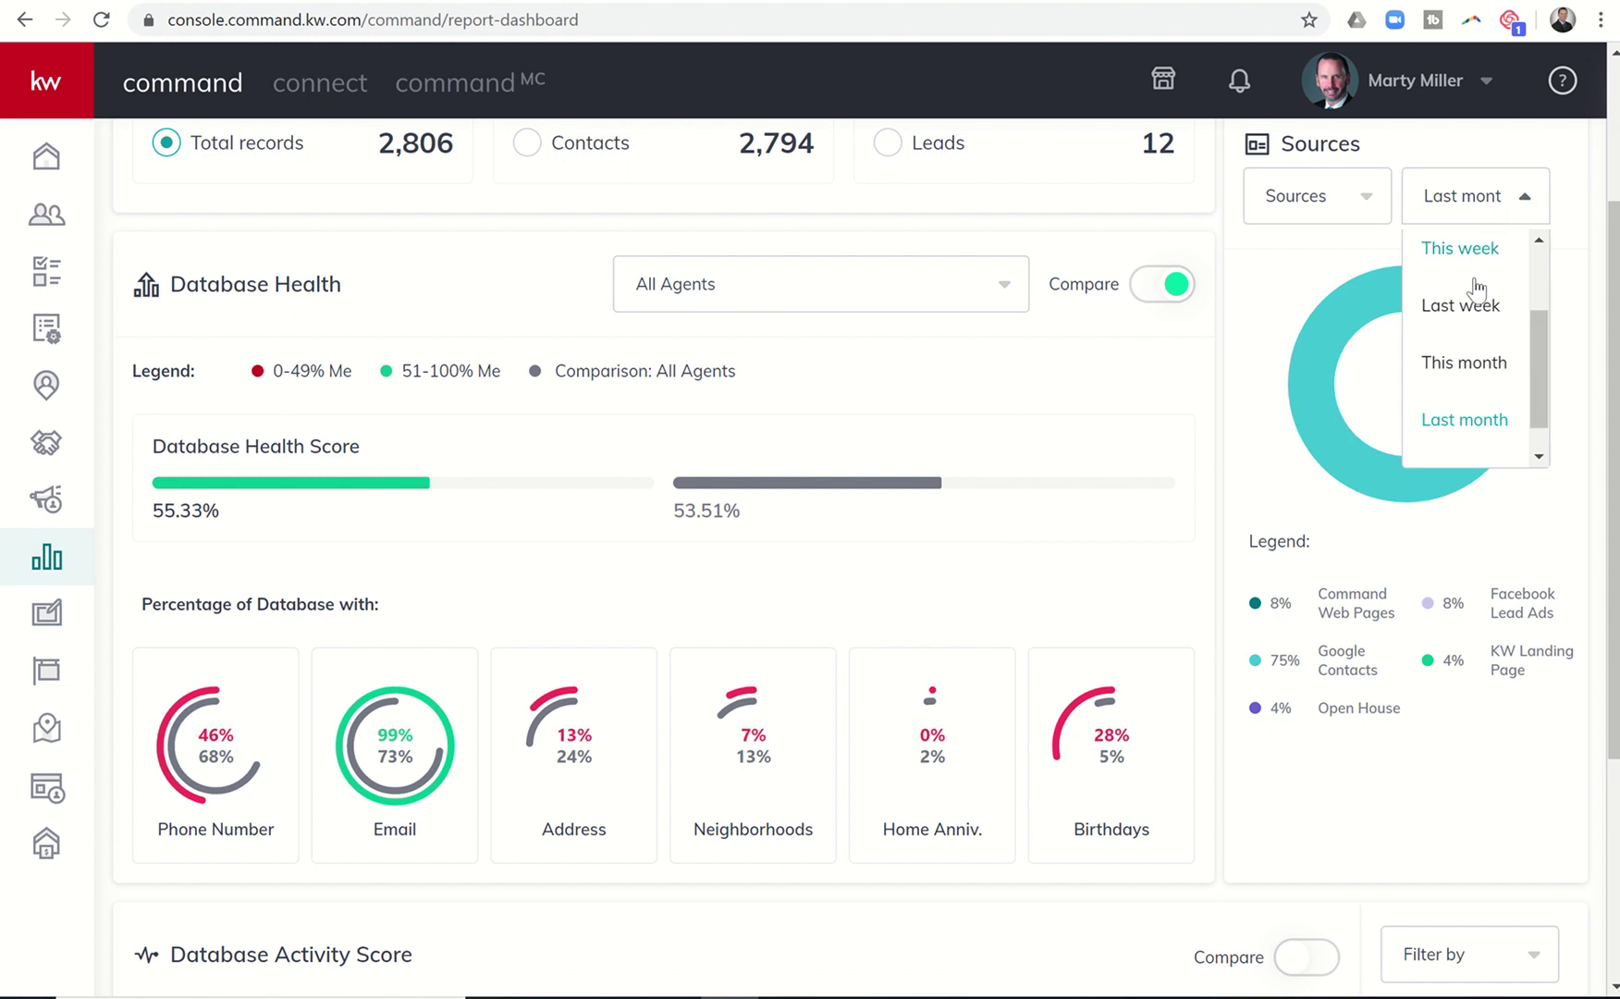
left_click(1467, 303)
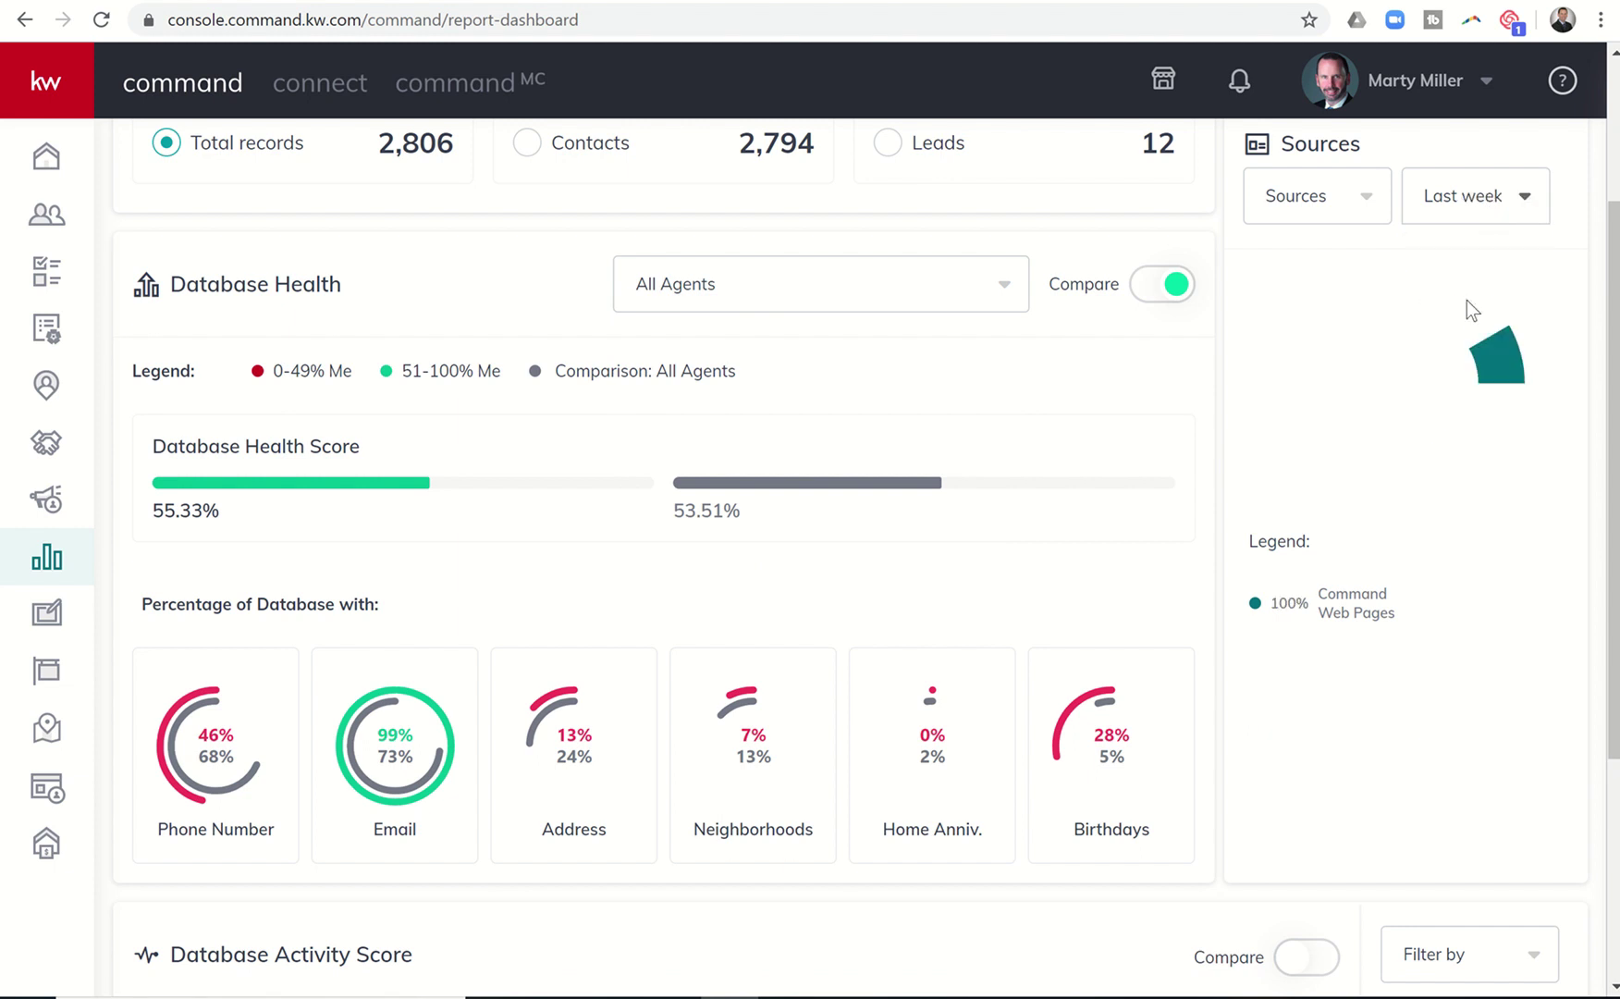
left_click(1472, 205)
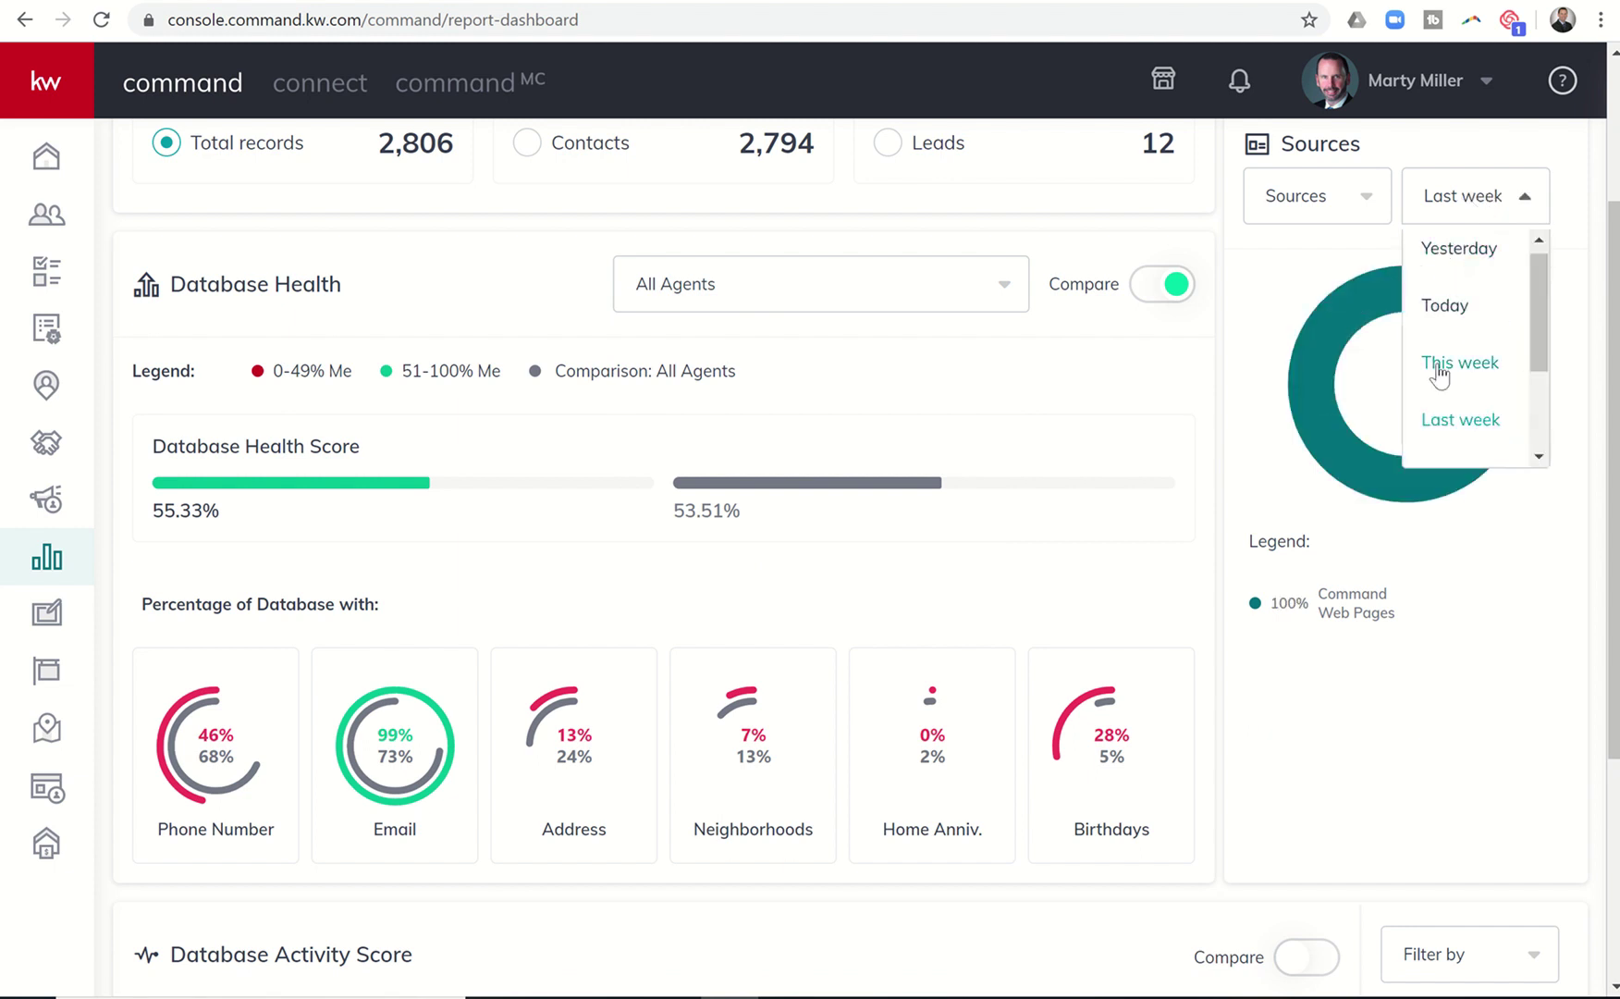
left_click(1263, 298)
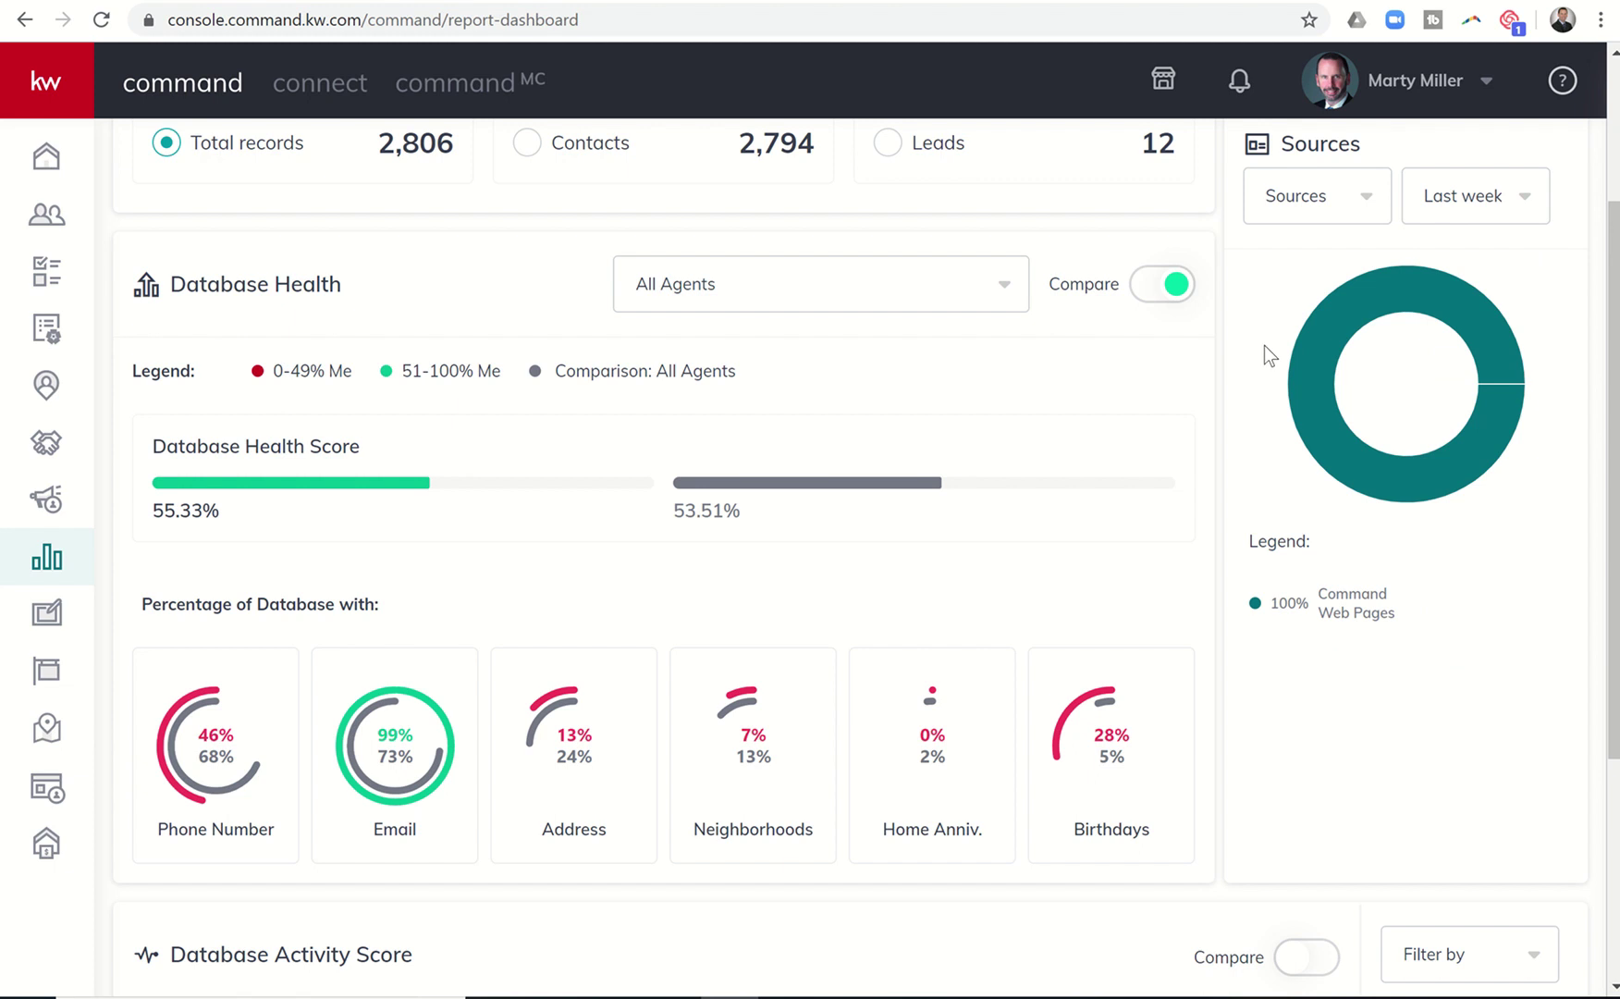
scroll(1265, 346, "down", 2)
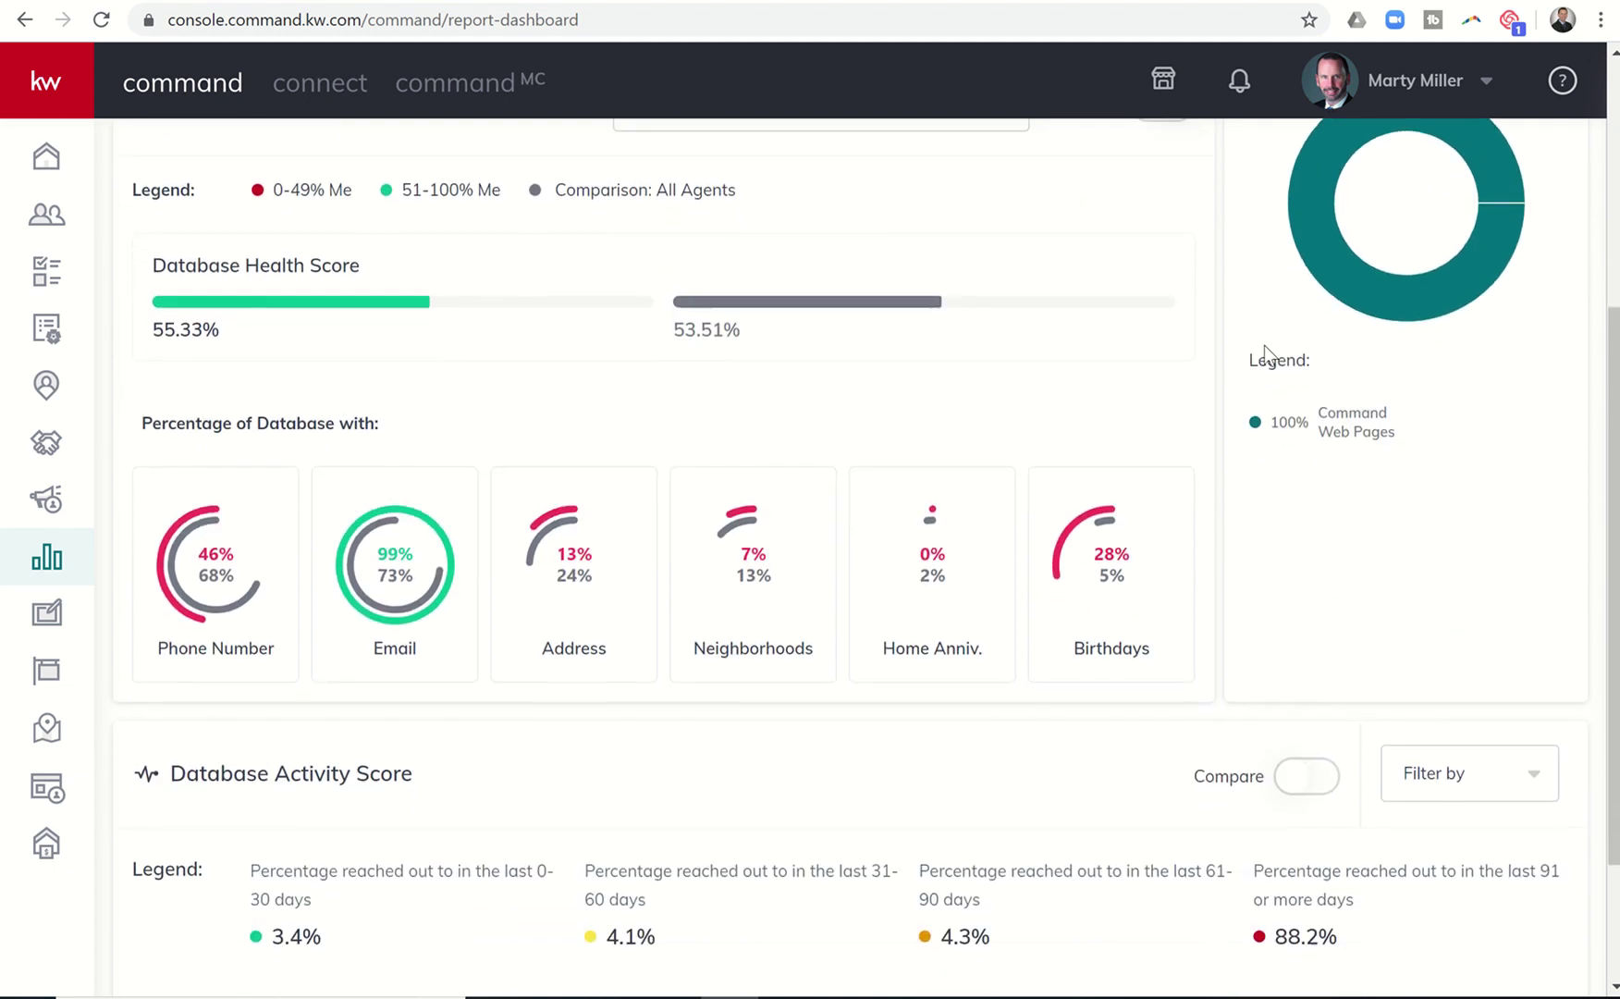
scroll(1264, 346, "down", 2)
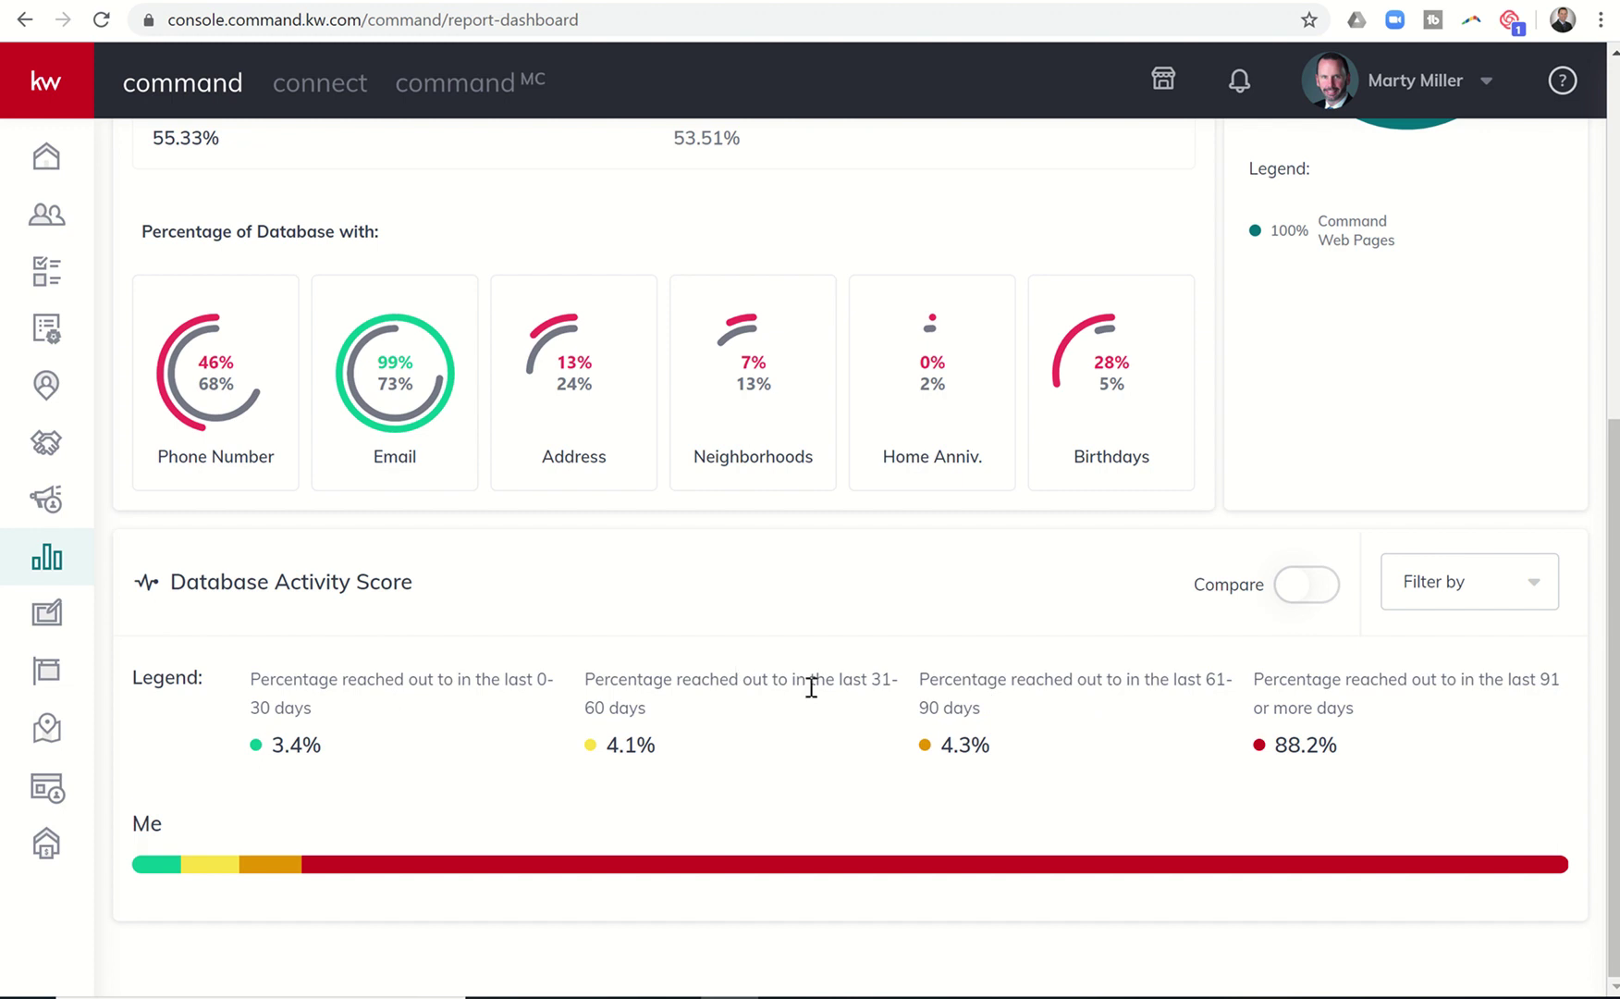
Turn on Database Activity Score comparison against Agents in my Market Center.
left_click(1304, 592)
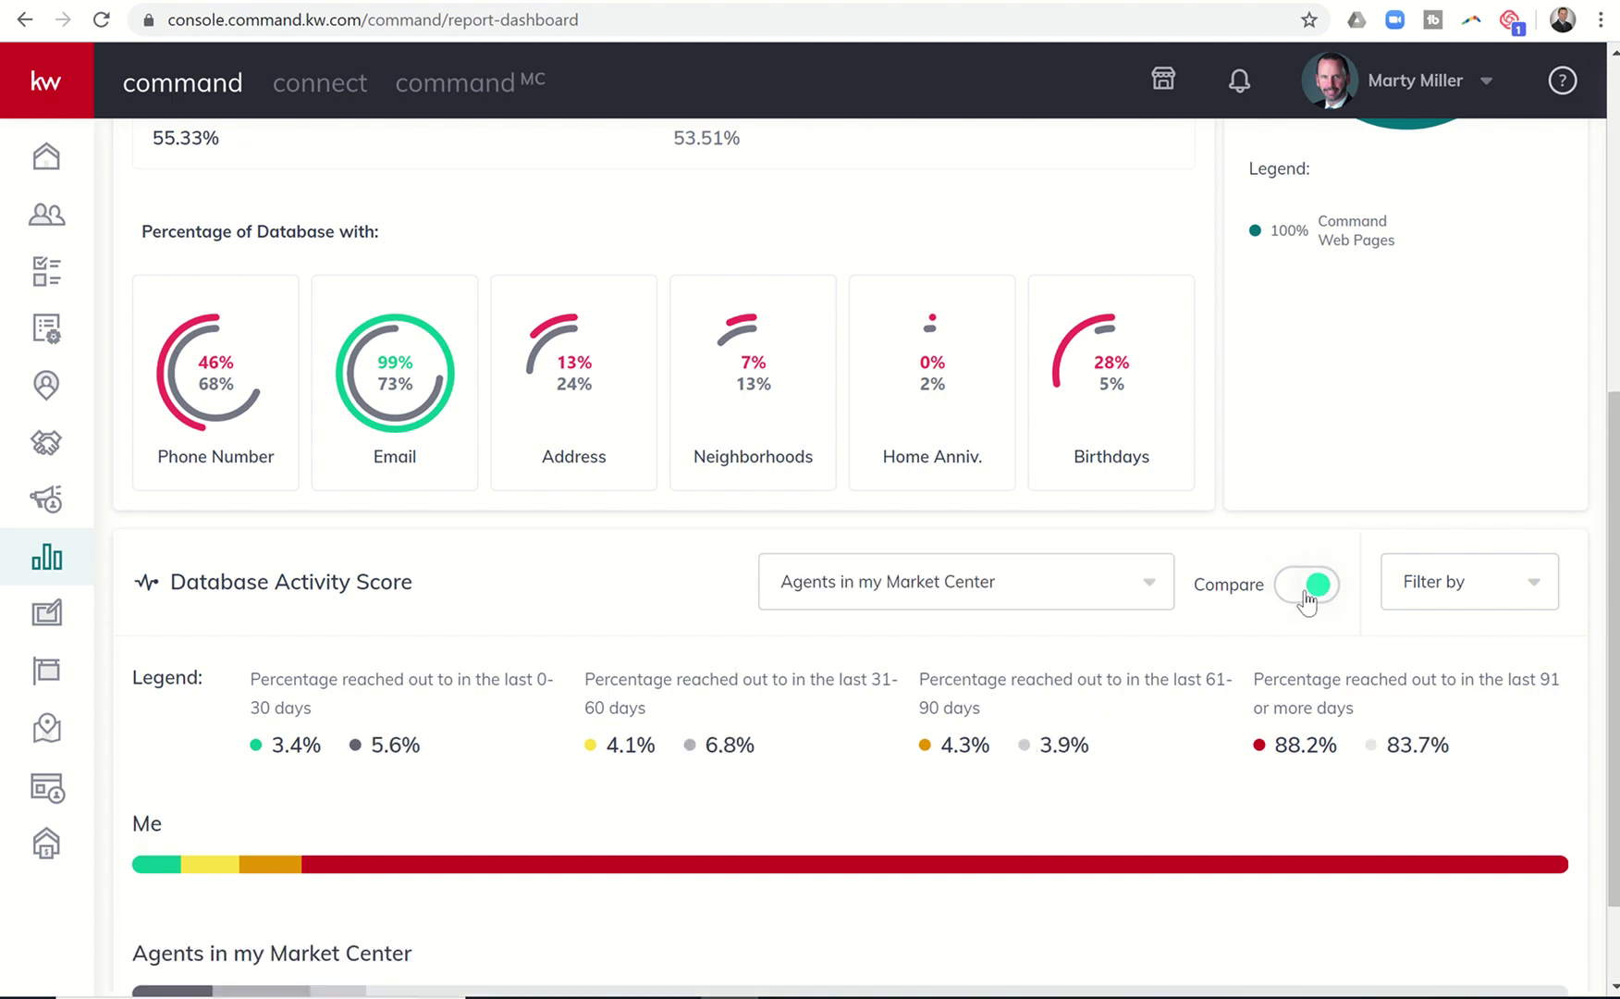
left_click(1073, 582)
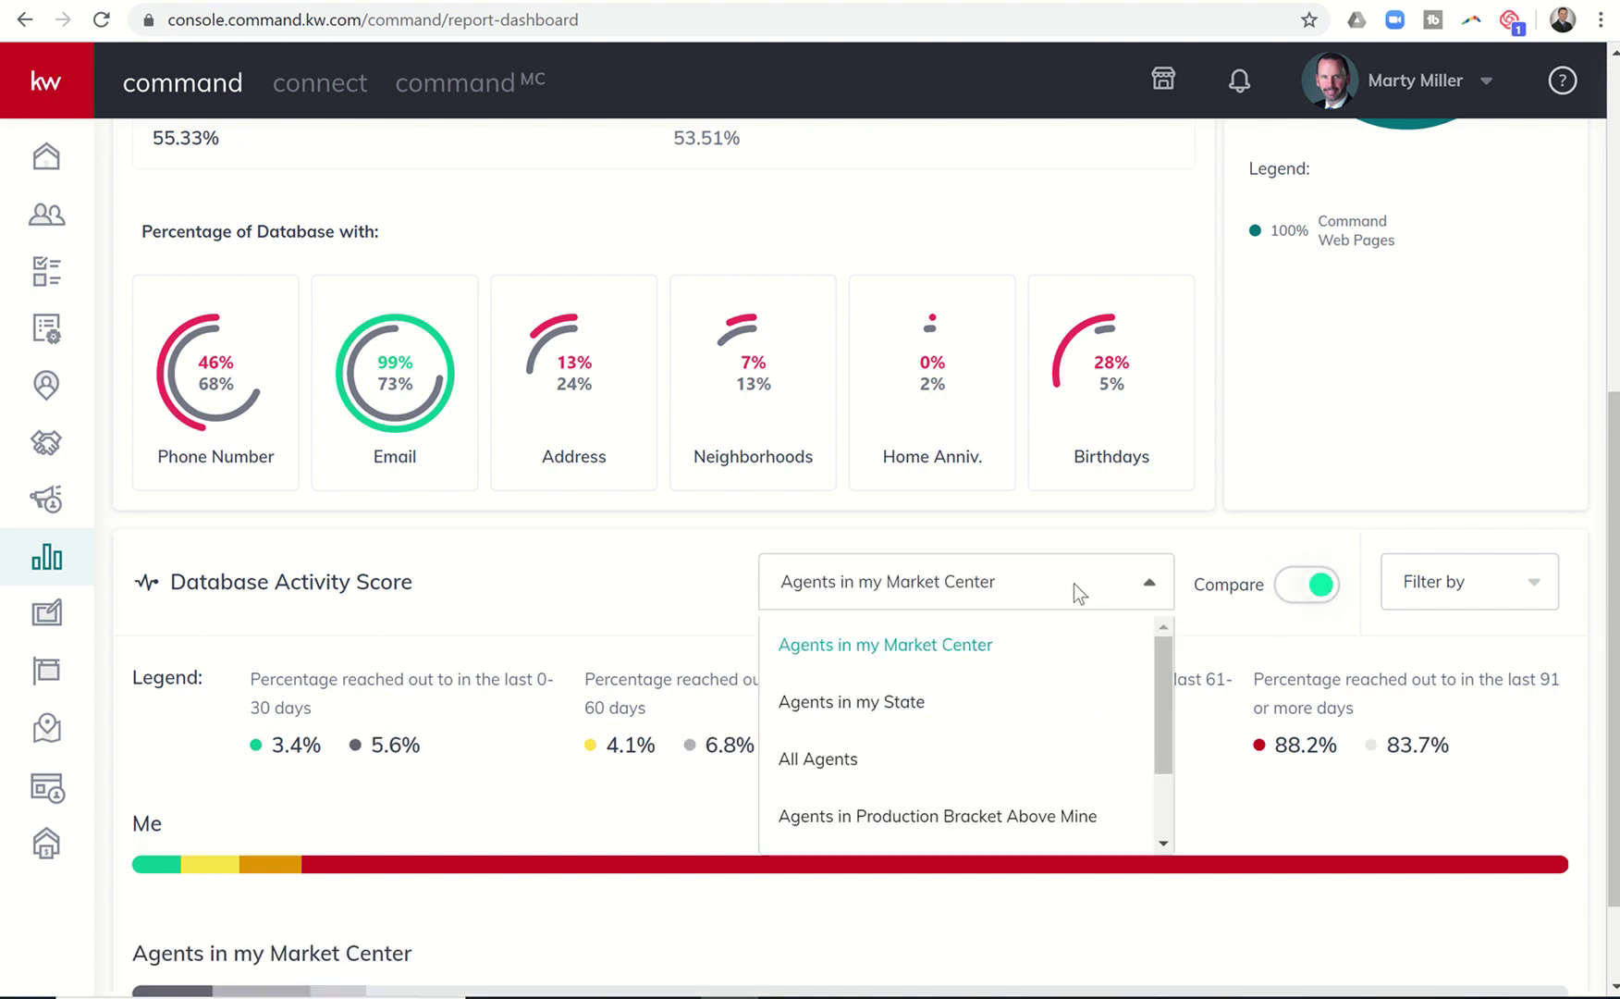
scroll(1066, 742, "down", 2)
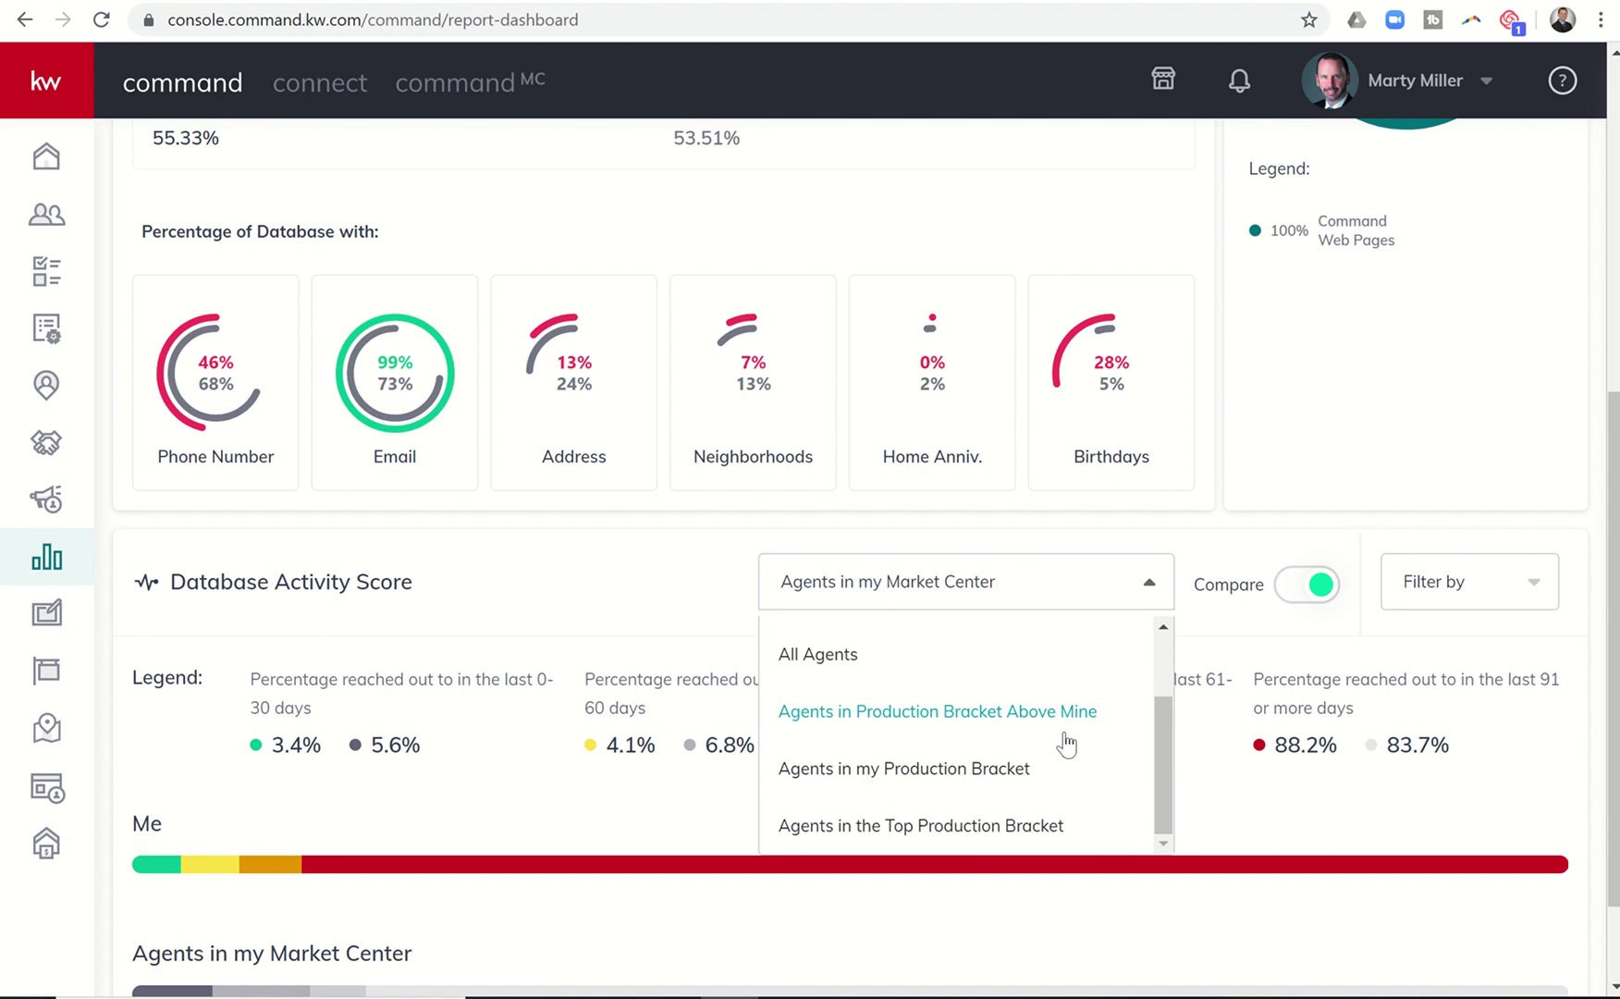
scroll(1067, 742, "up", 2)
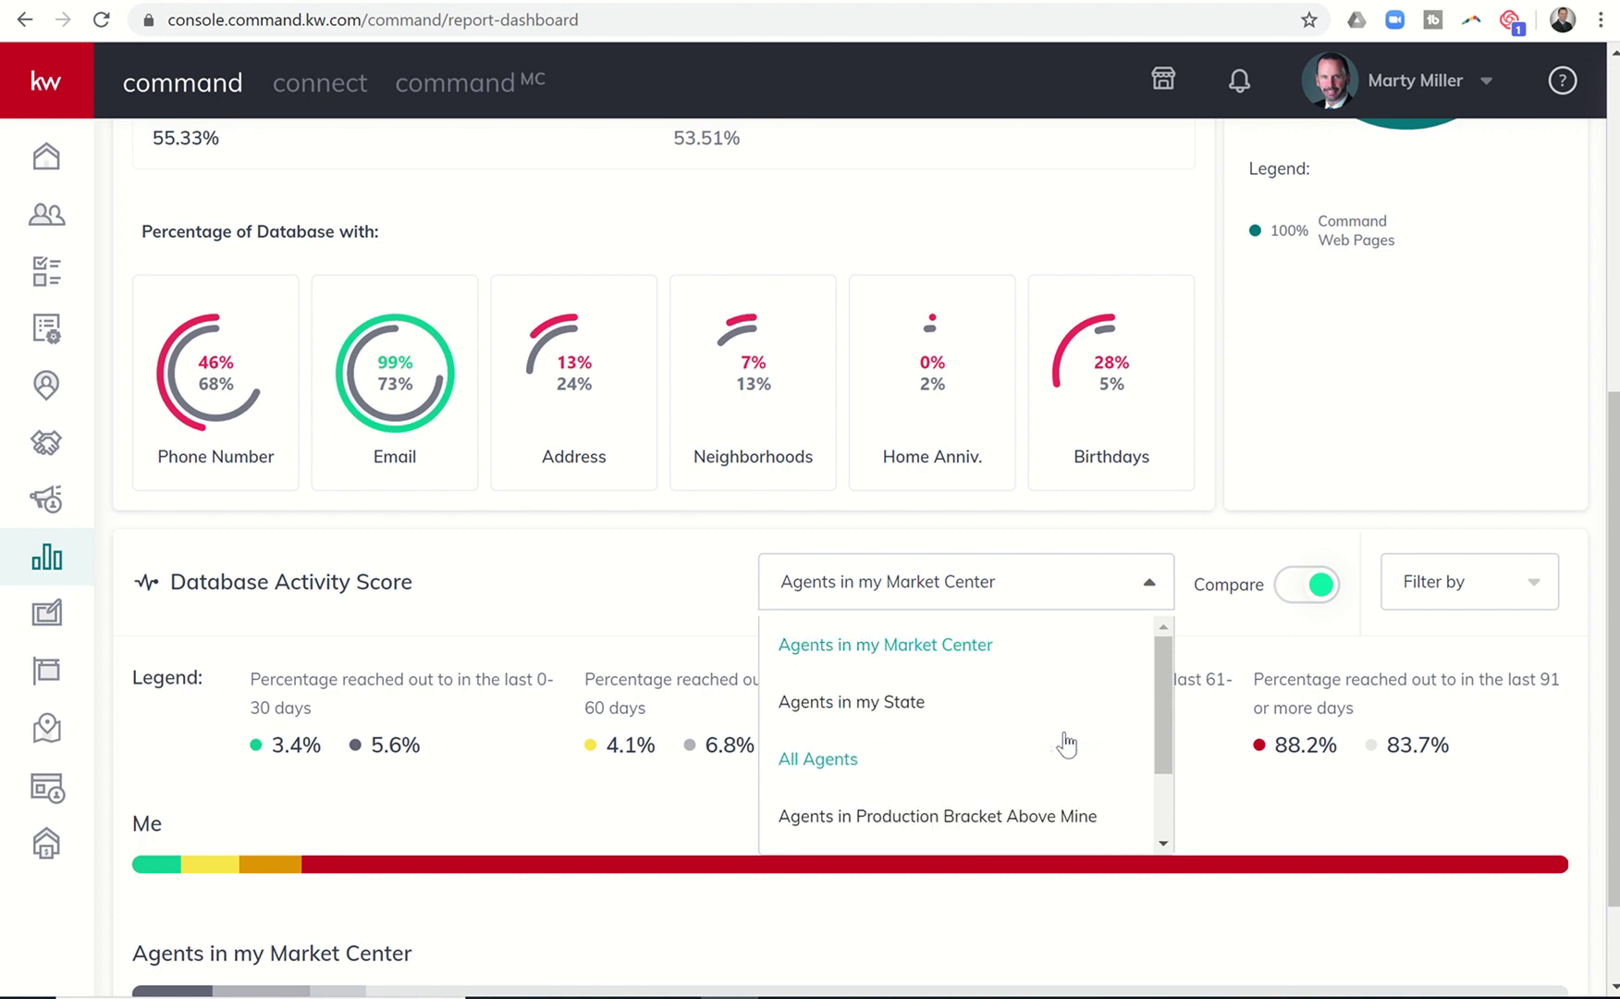
Filter the activity score to SMS, then Email, and return to the top of the Dashboard.
left_click(630, 584)
left_click(1460, 583)
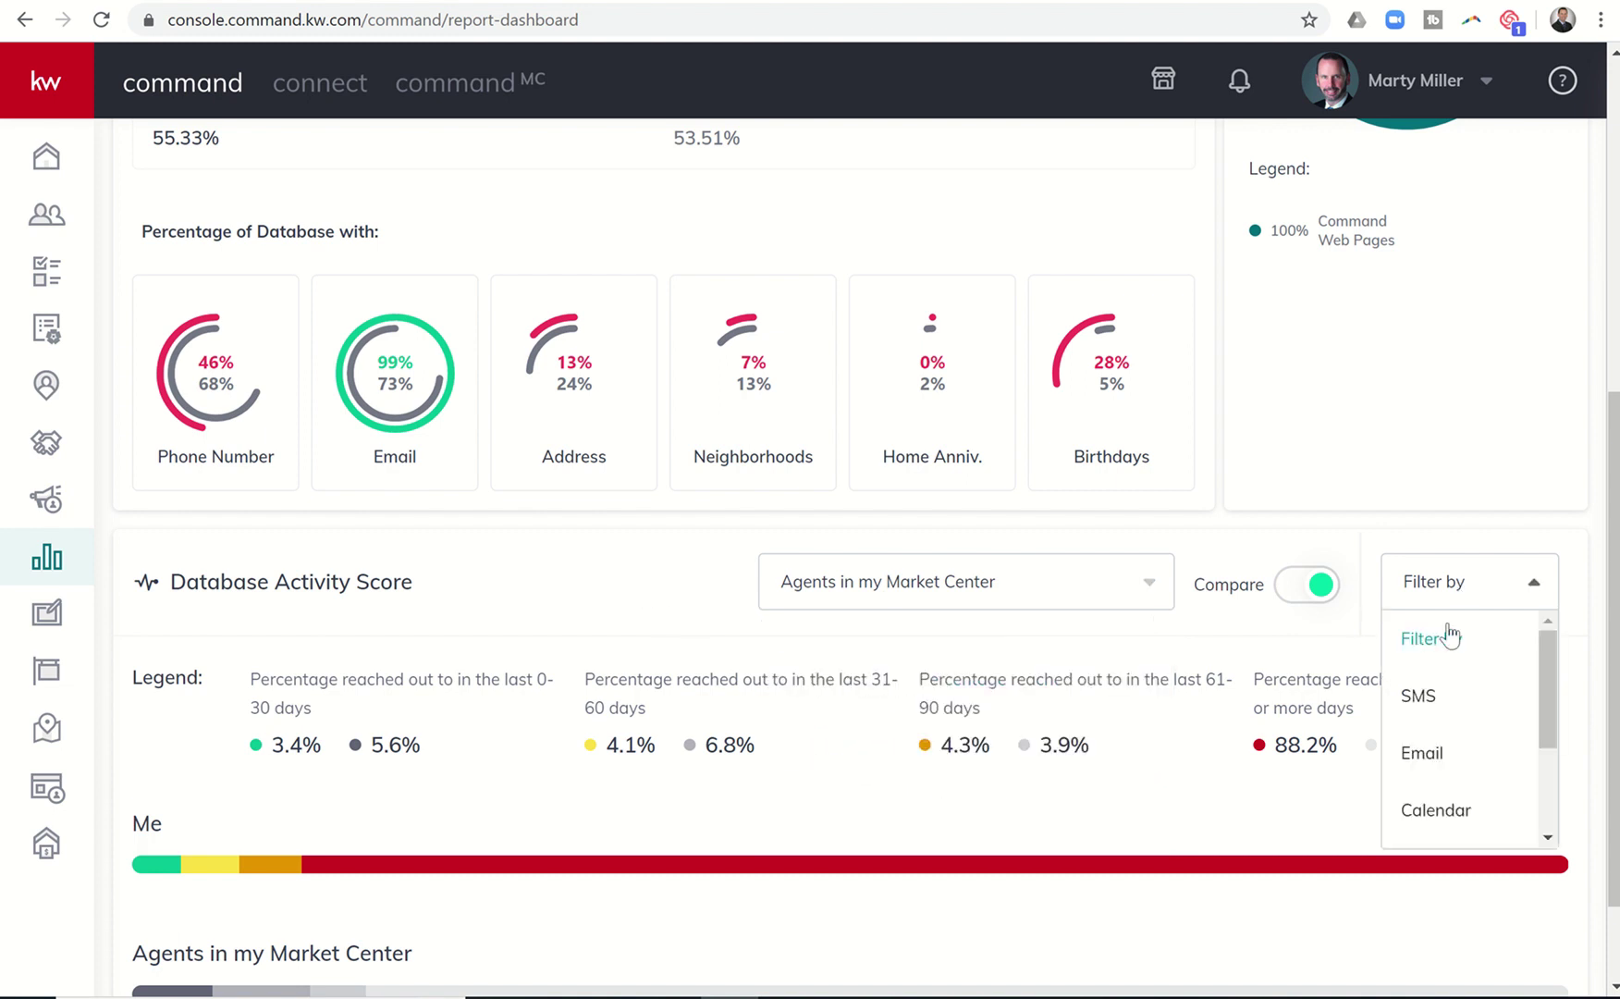
left_click(1419, 696)
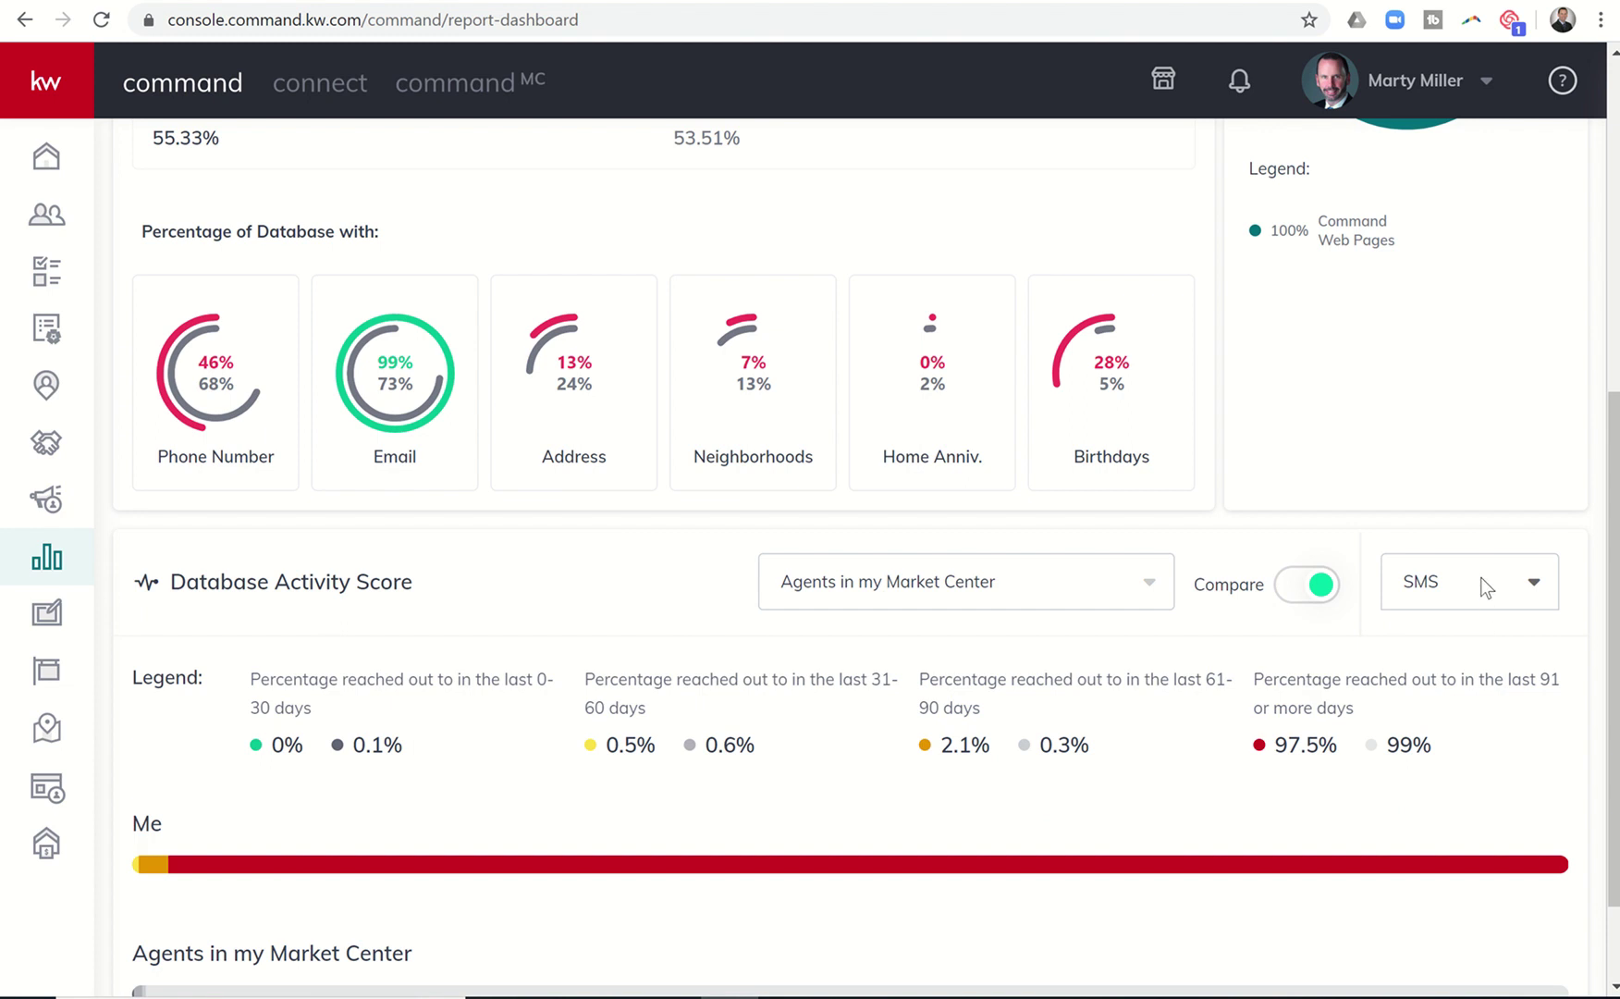
left_click(1482, 579)
left_click(1434, 751)
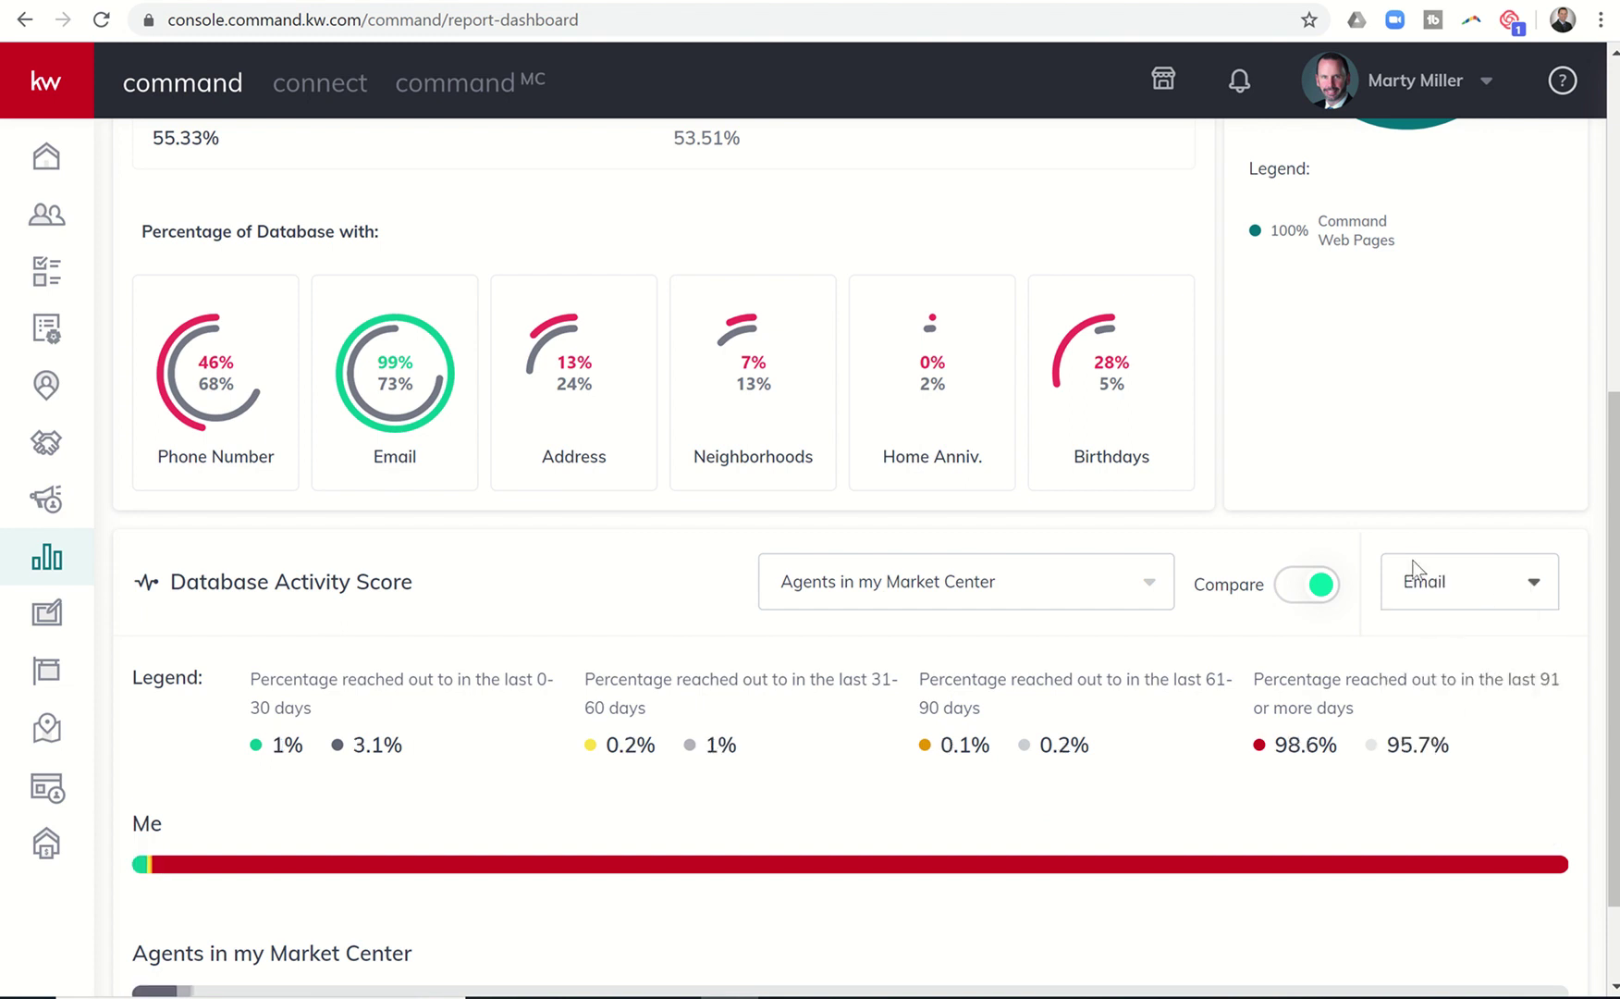
scroll(579, 583, "up", 3)
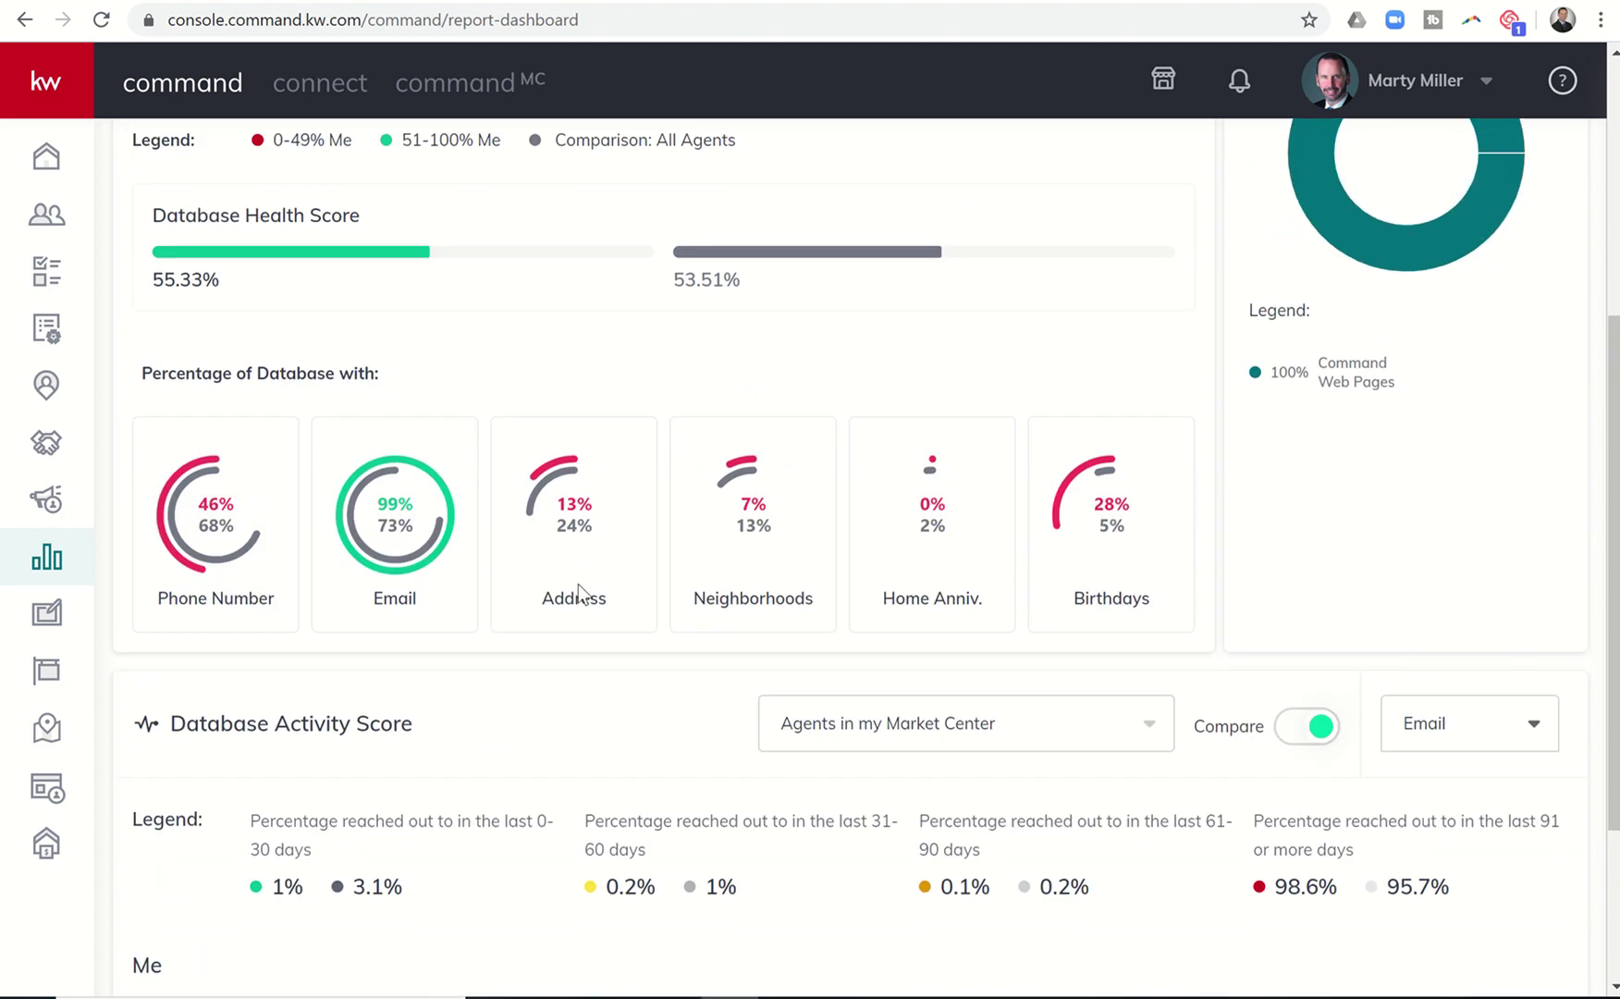
scroll(579, 584, "up", 3)
scroll(579, 584, "up", 1)
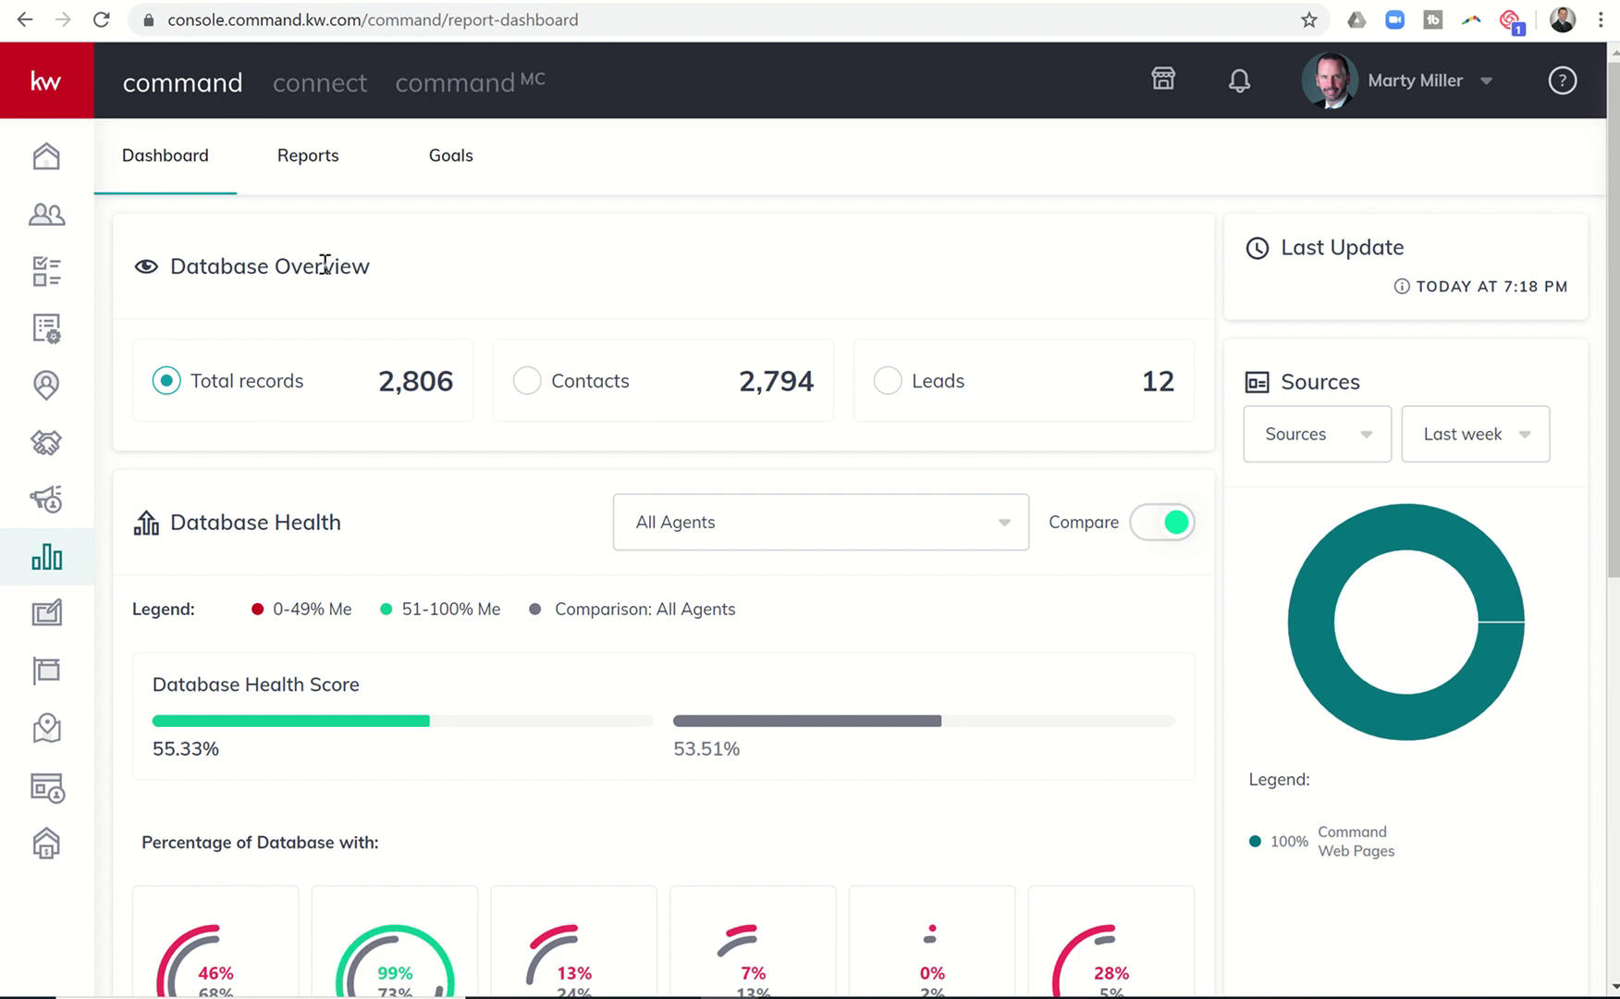
Open the Reports page and set its date range to Last Month, then Year to Date.
left_click(294, 165)
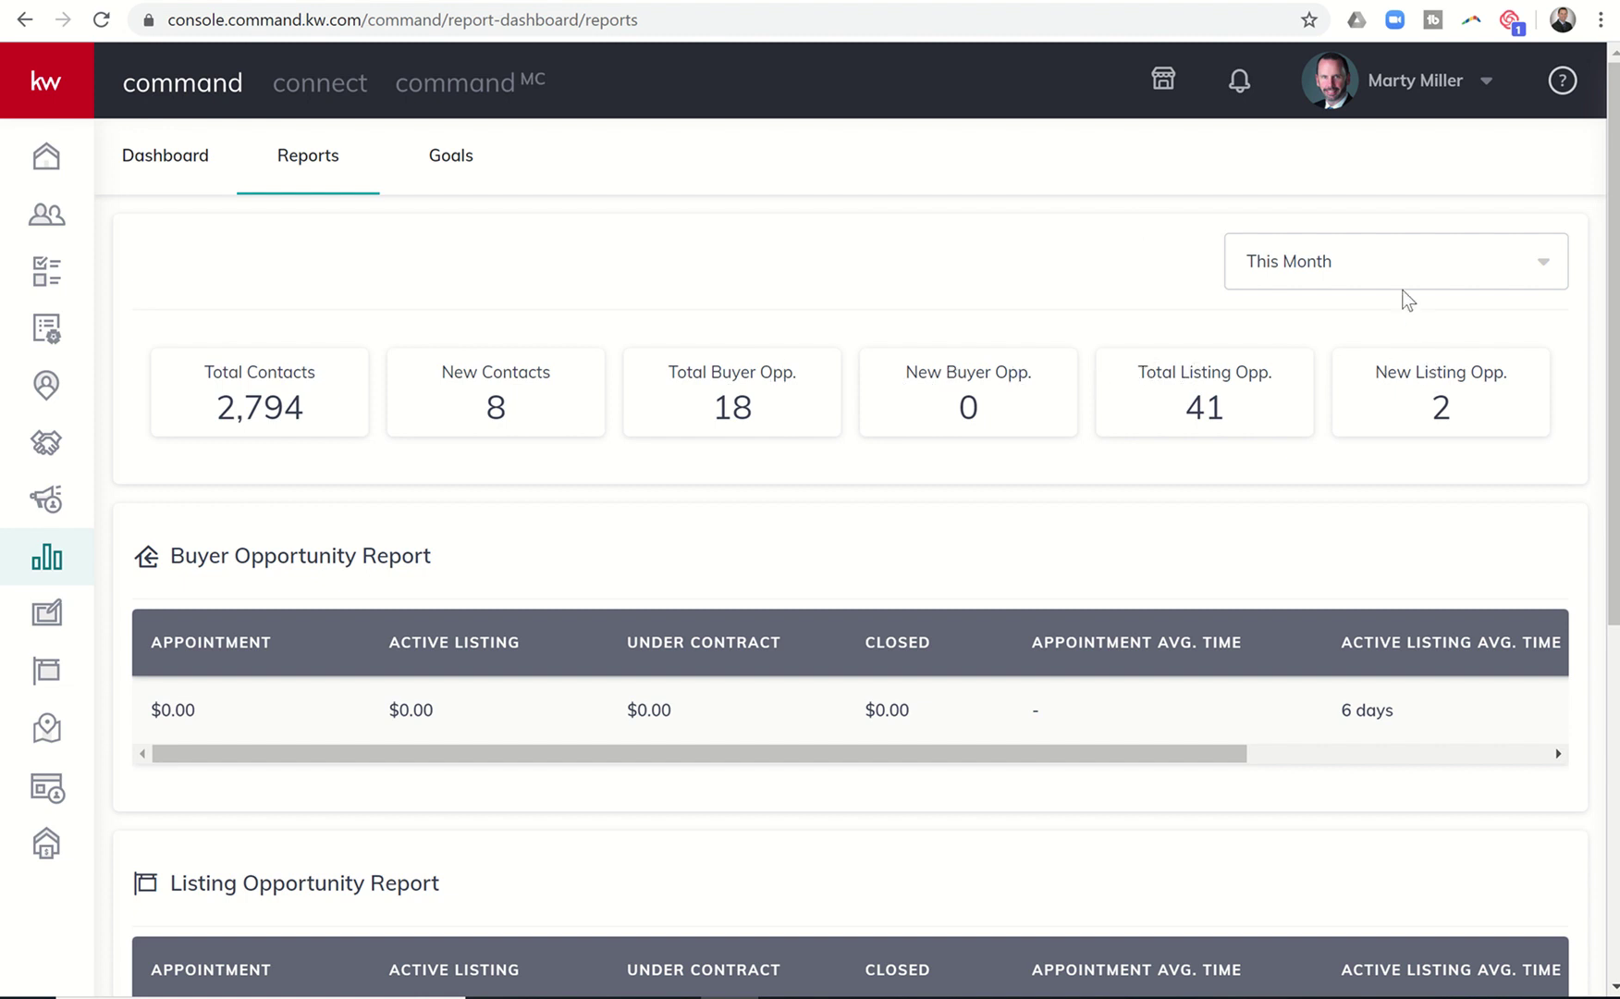
left_click(1383, 270)
left_click(1309, 378)
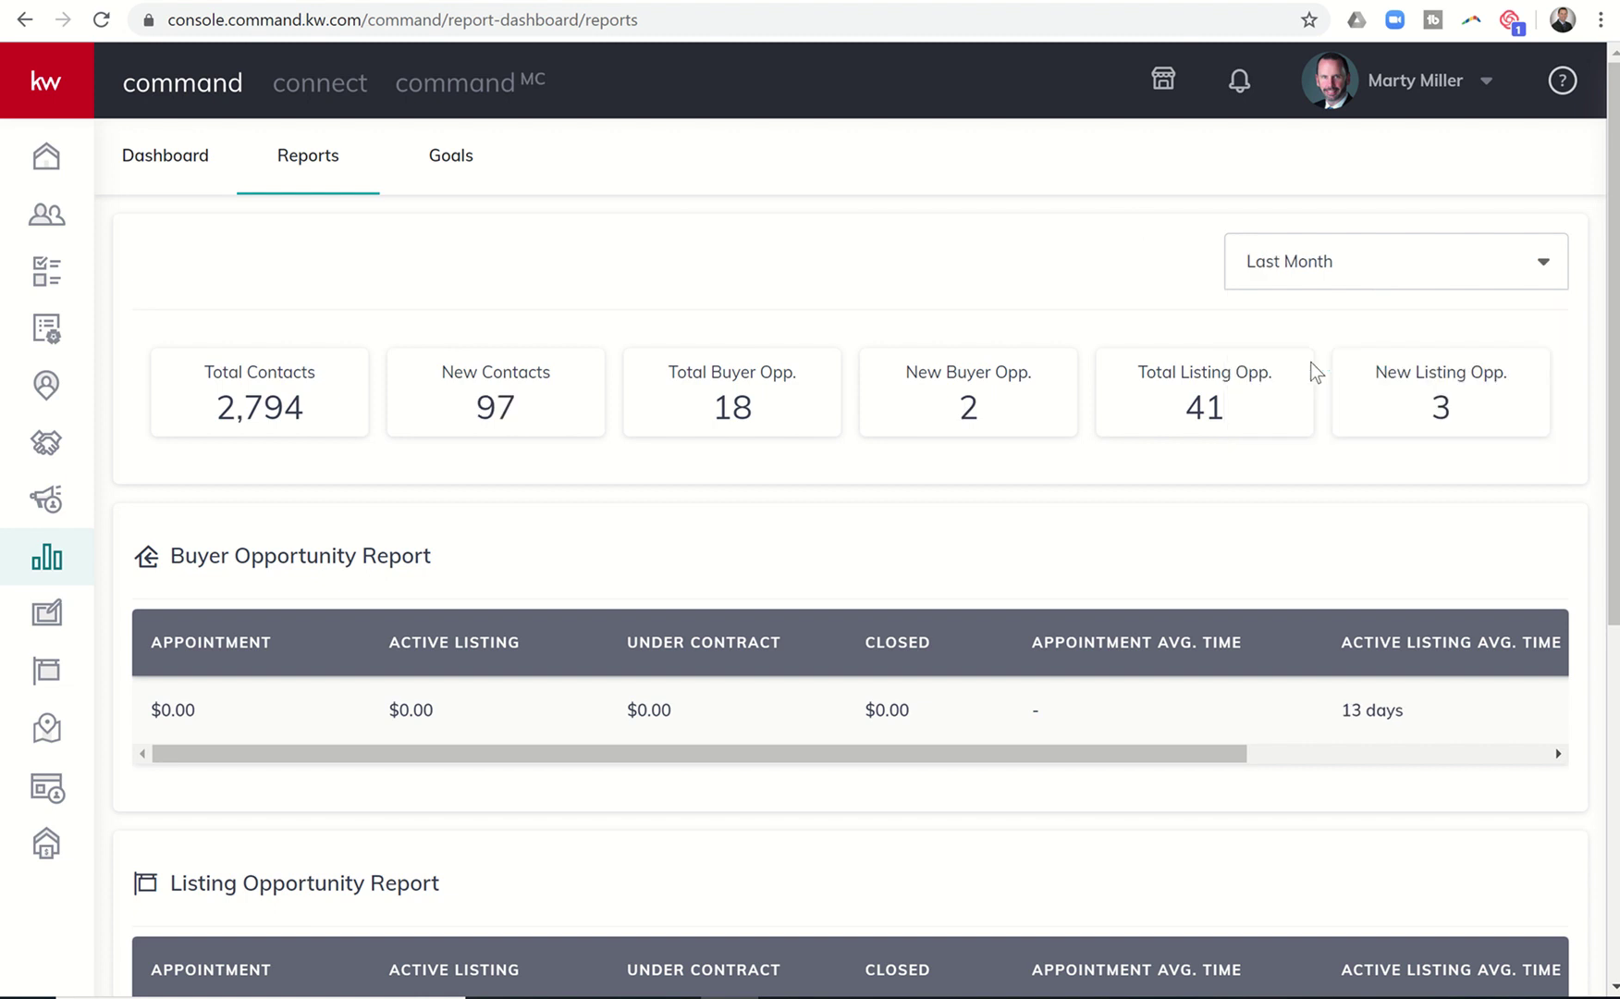
left_click(1377, 274)
left_click(1306, 437)
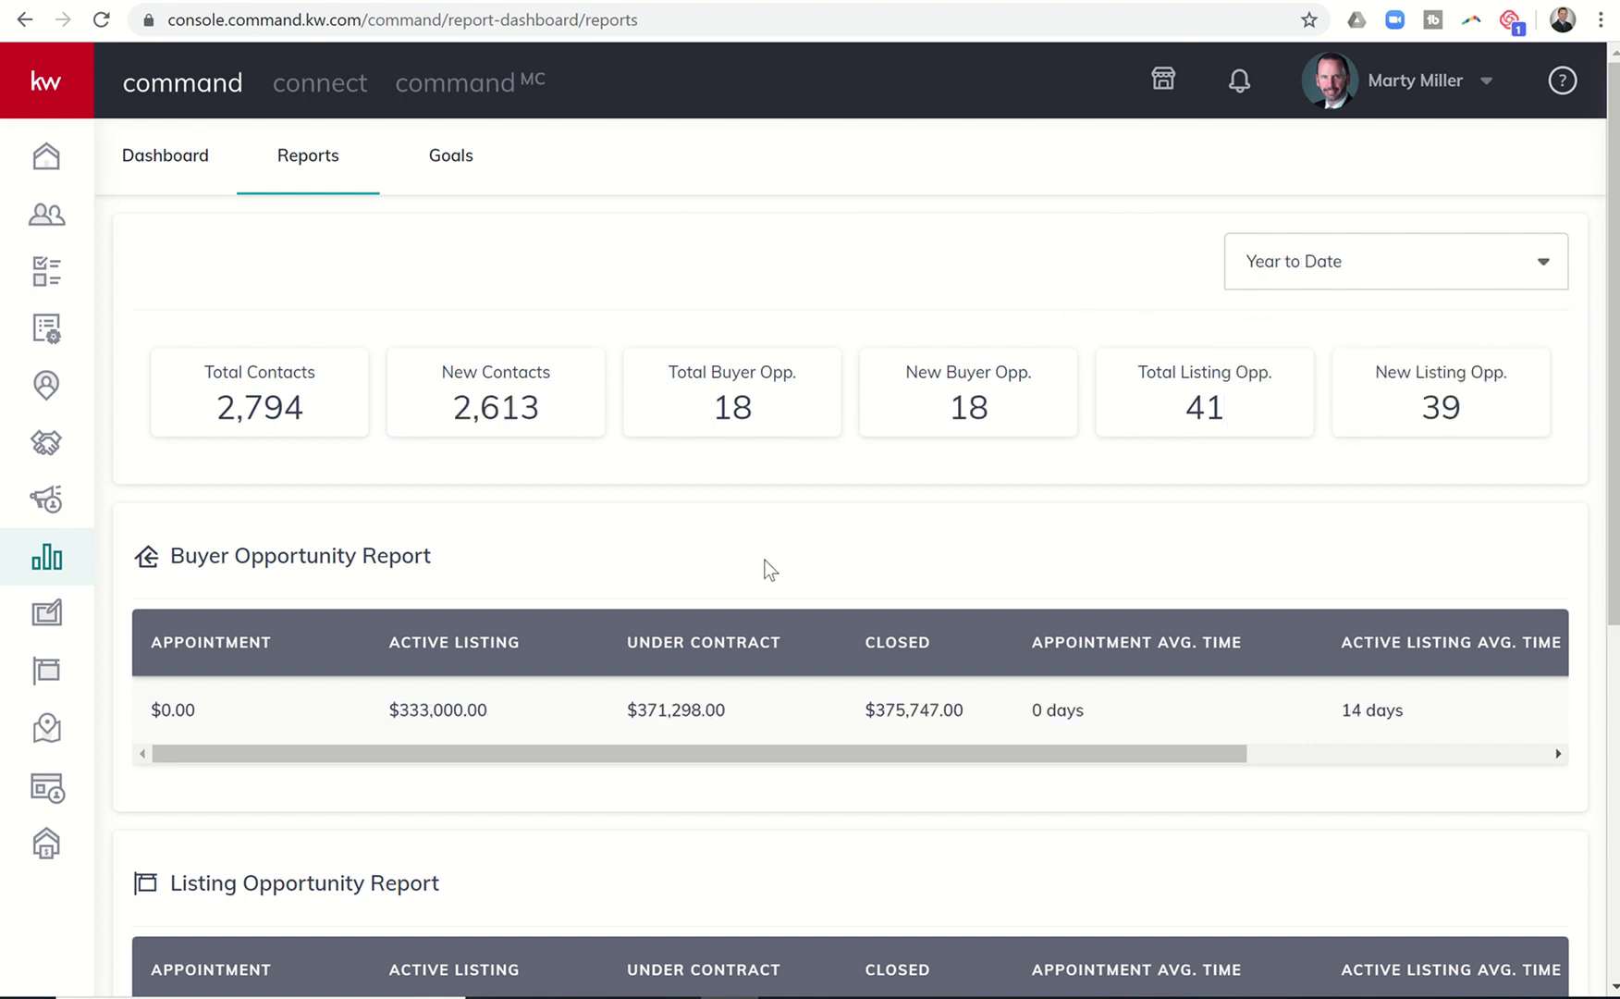
Scroll the buyer and listing opportunity tables right to view under-contract and closed figures.
scroll(769, 567, "down", 3)
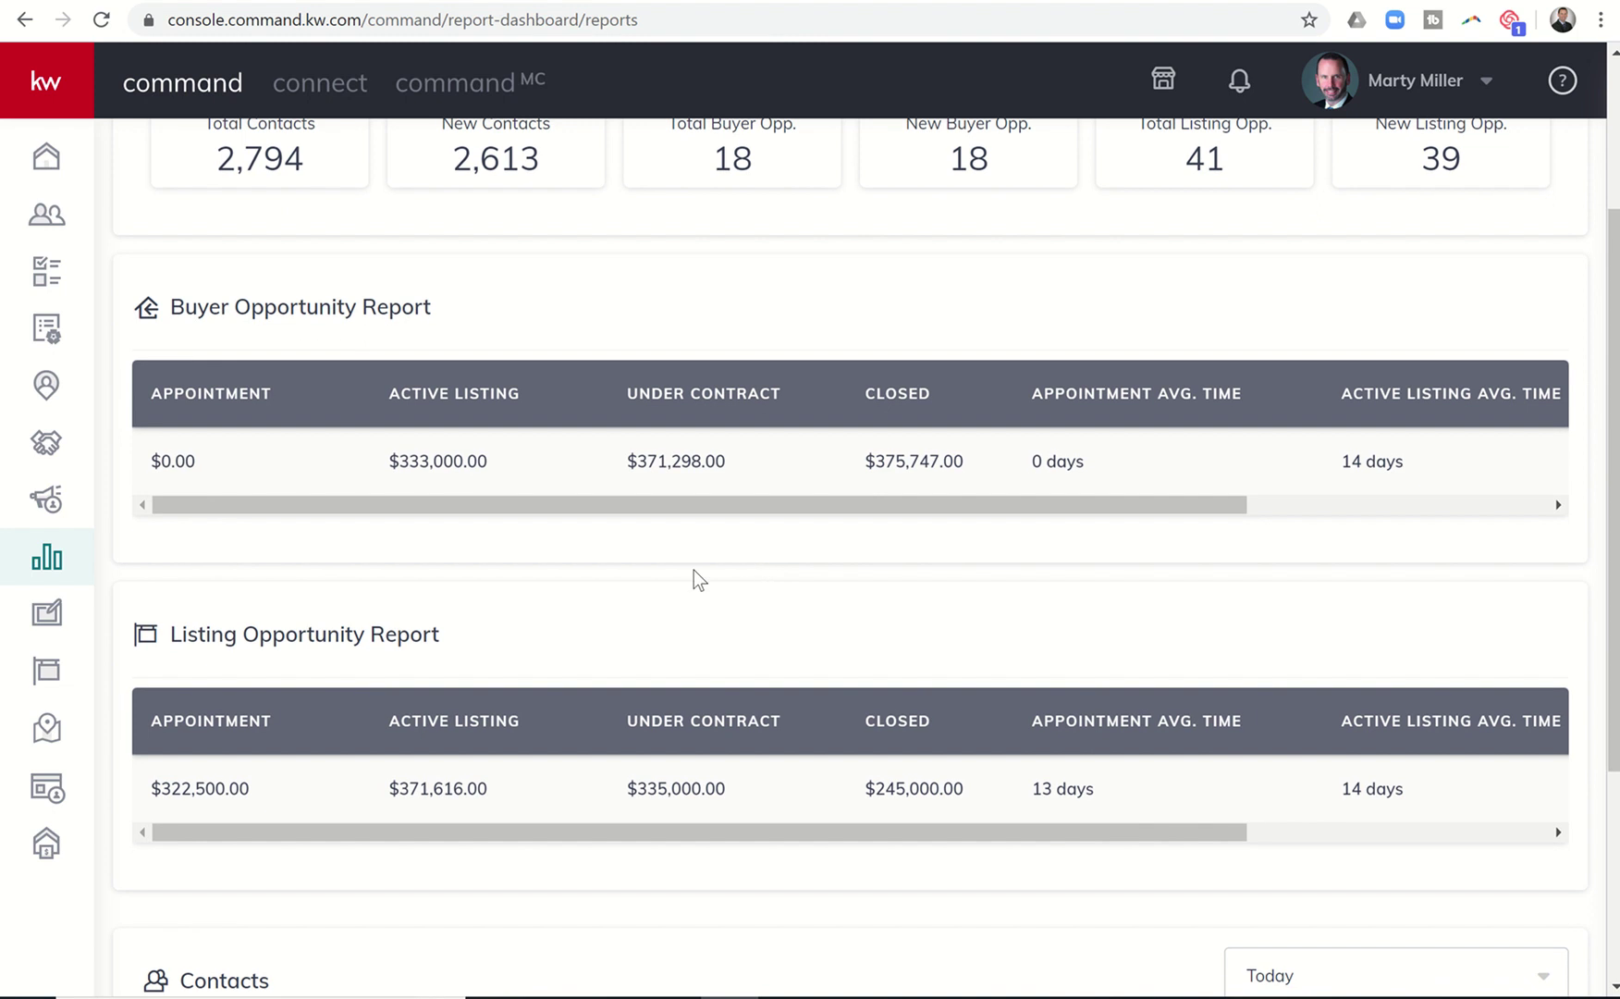
scroll(594, 579, "down", 1)
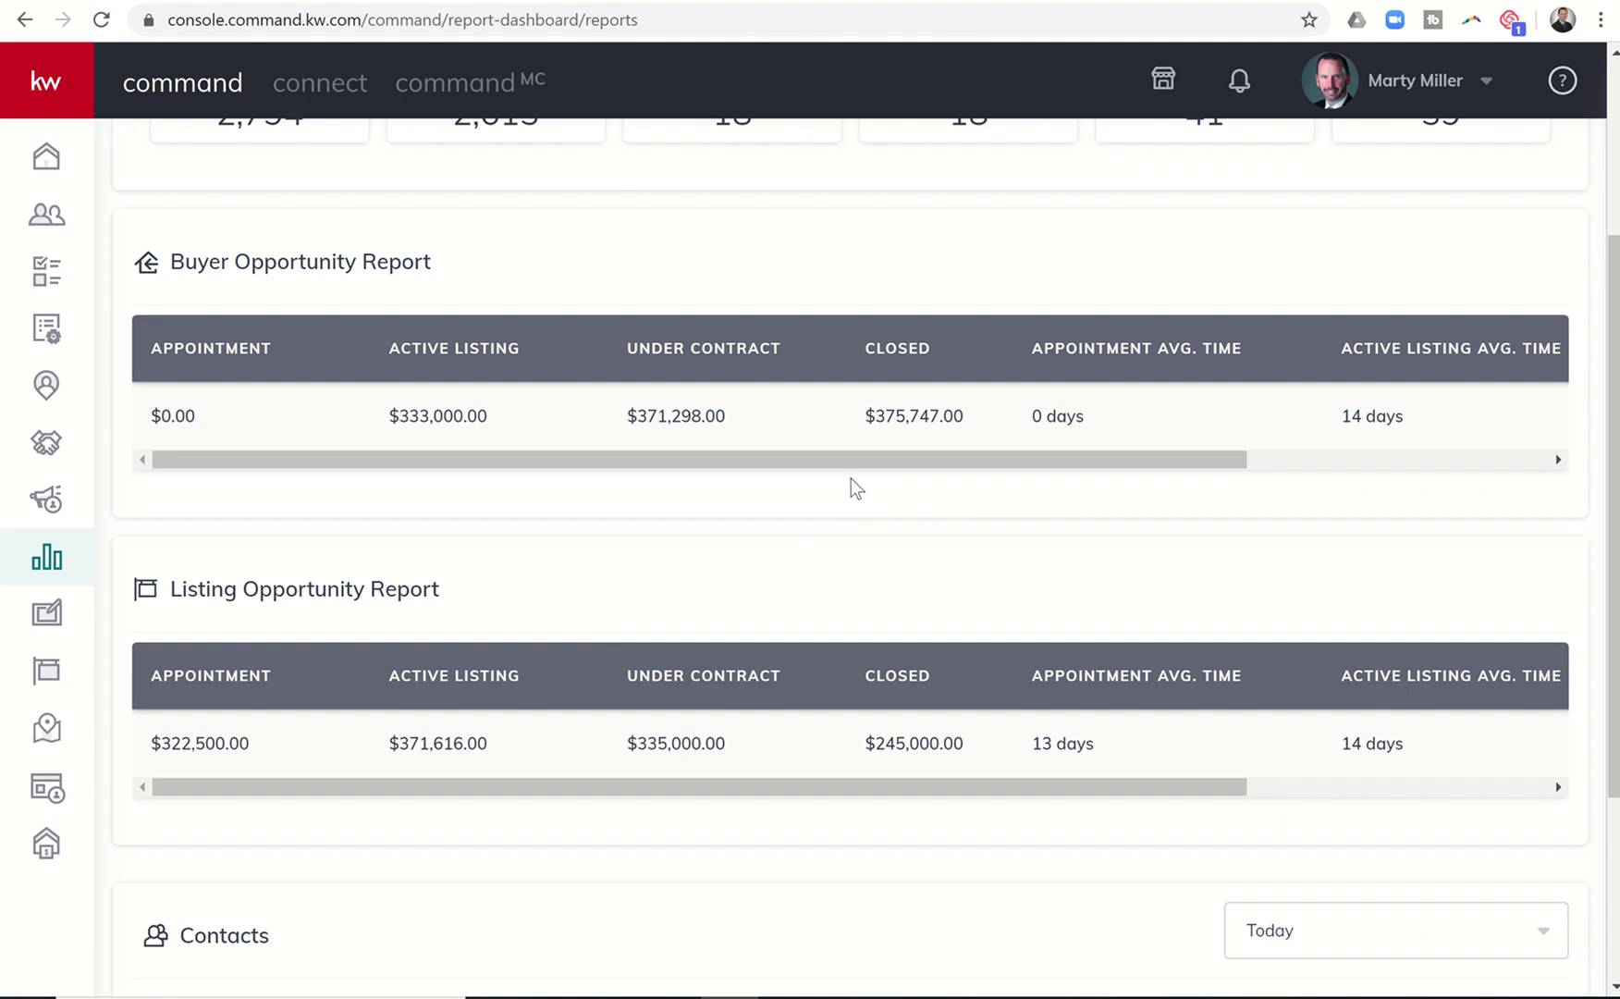
left_click_drag(834, 456, 1219, 560)
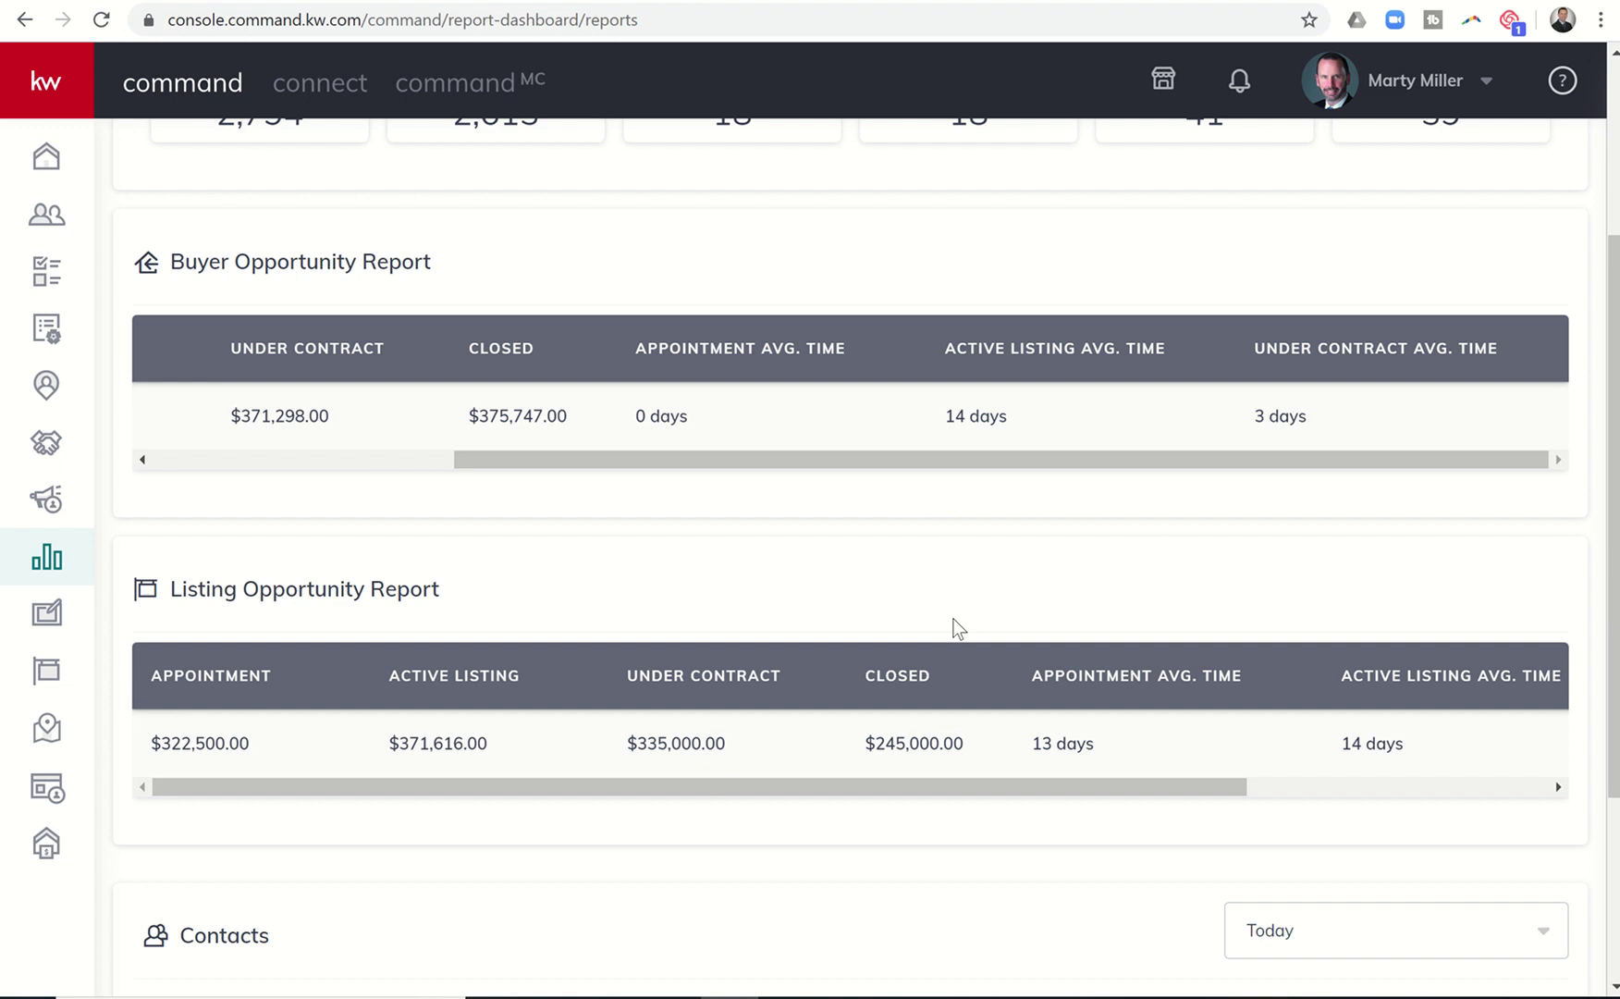
left_click_drag(921, 786, 1340, 899)
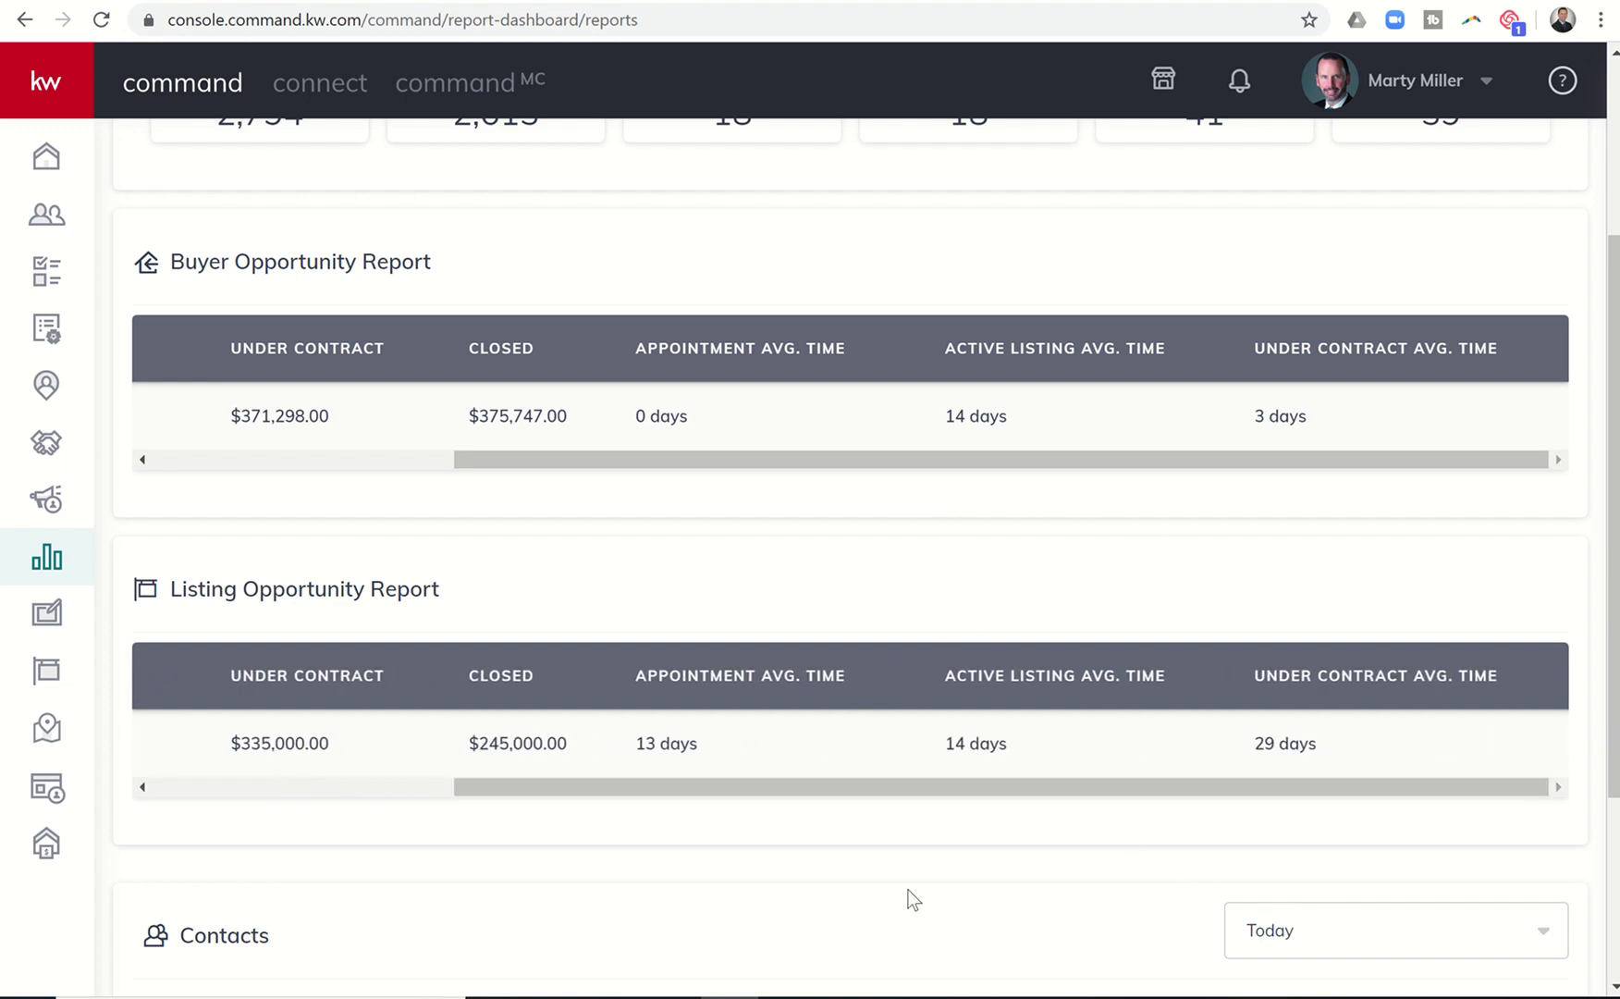
scroll(914, 899, "down", 1)
scroll(914, 899, "down", 3)
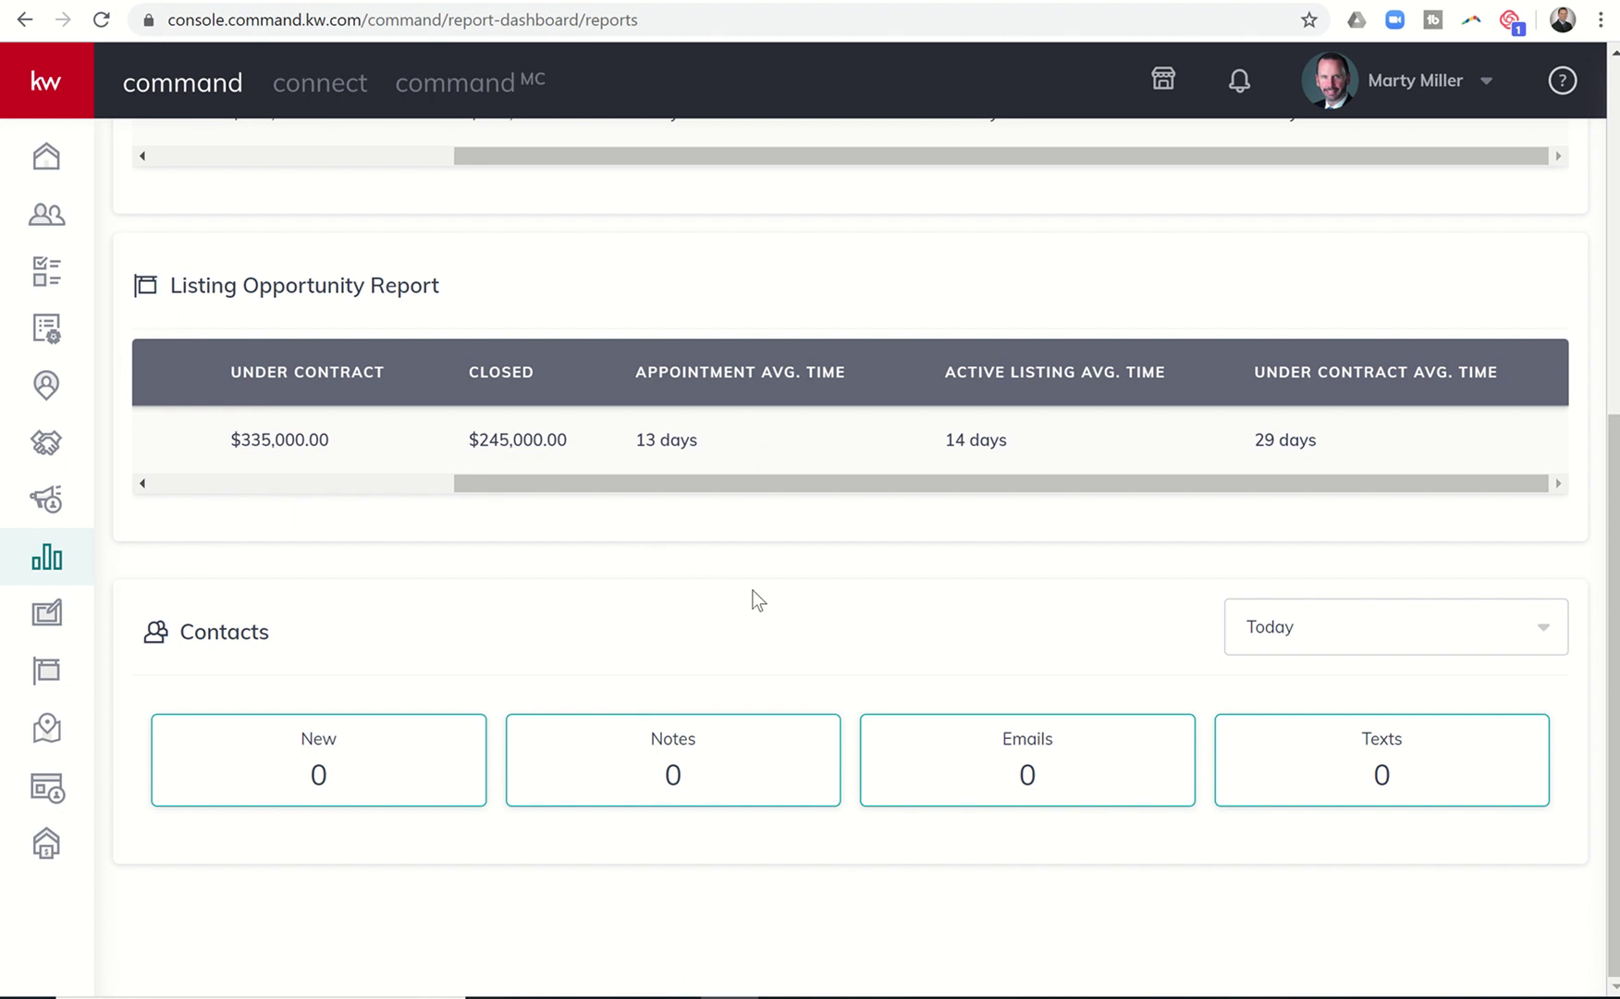
Cycle the Contacts activity period through Yesterday and This Week, ending on Last Week.
left_click(1330, 645)
left_click(1079, 630)
left_click(1304, 615)
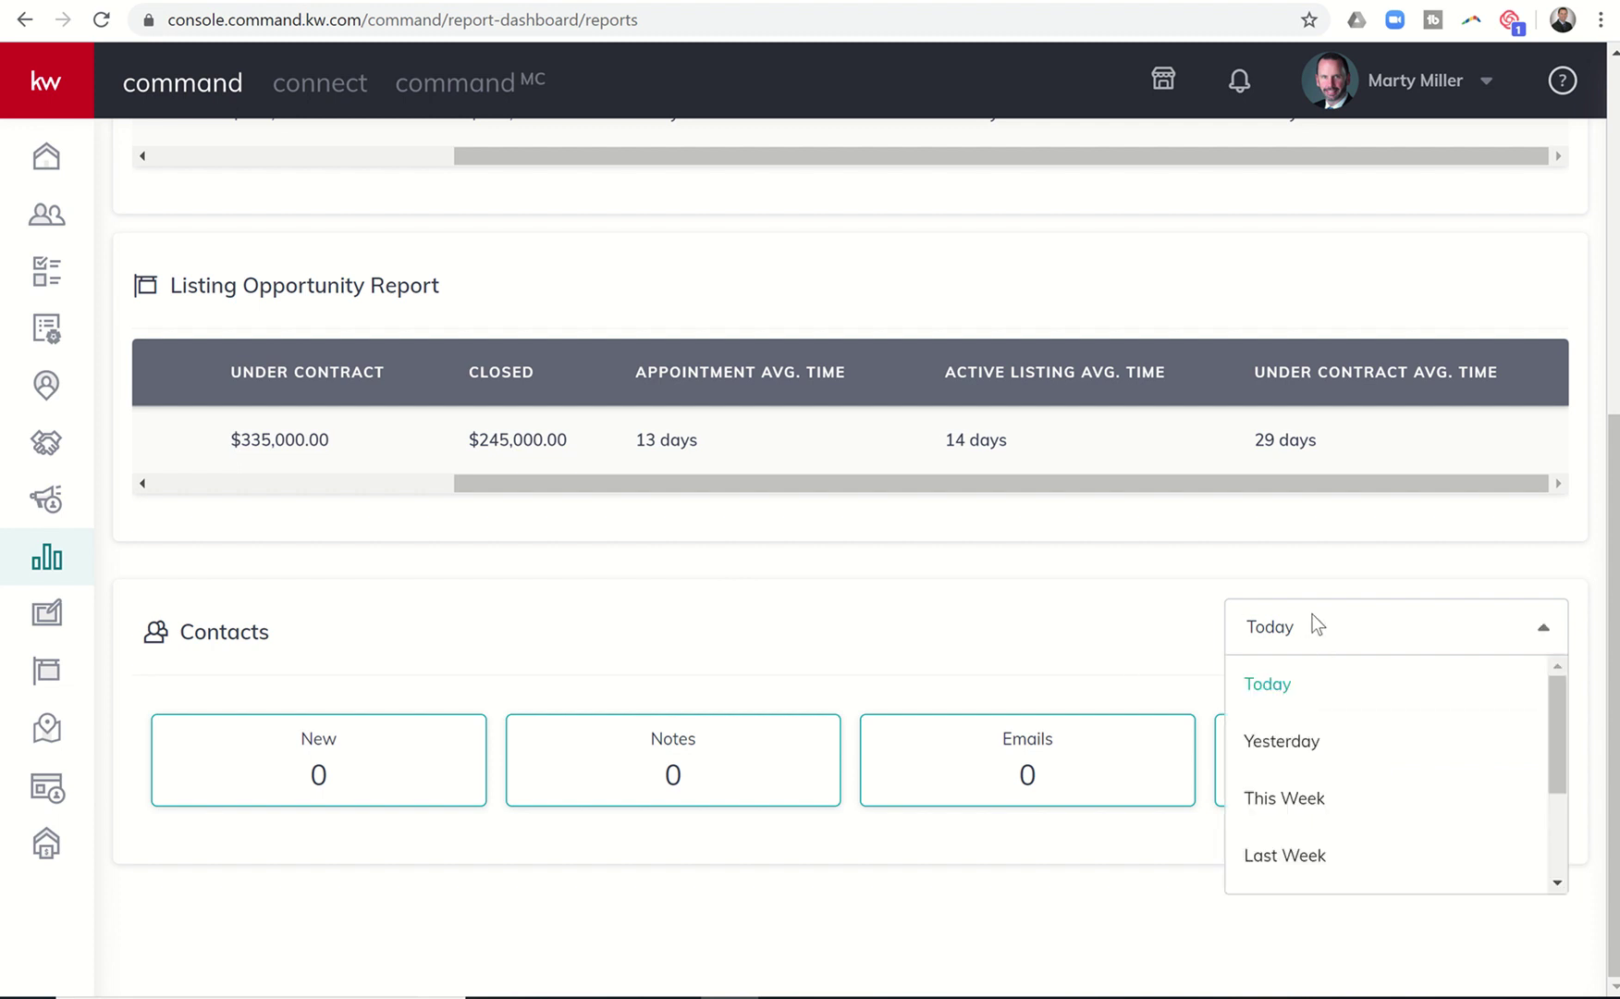
left_click(1289, 737)
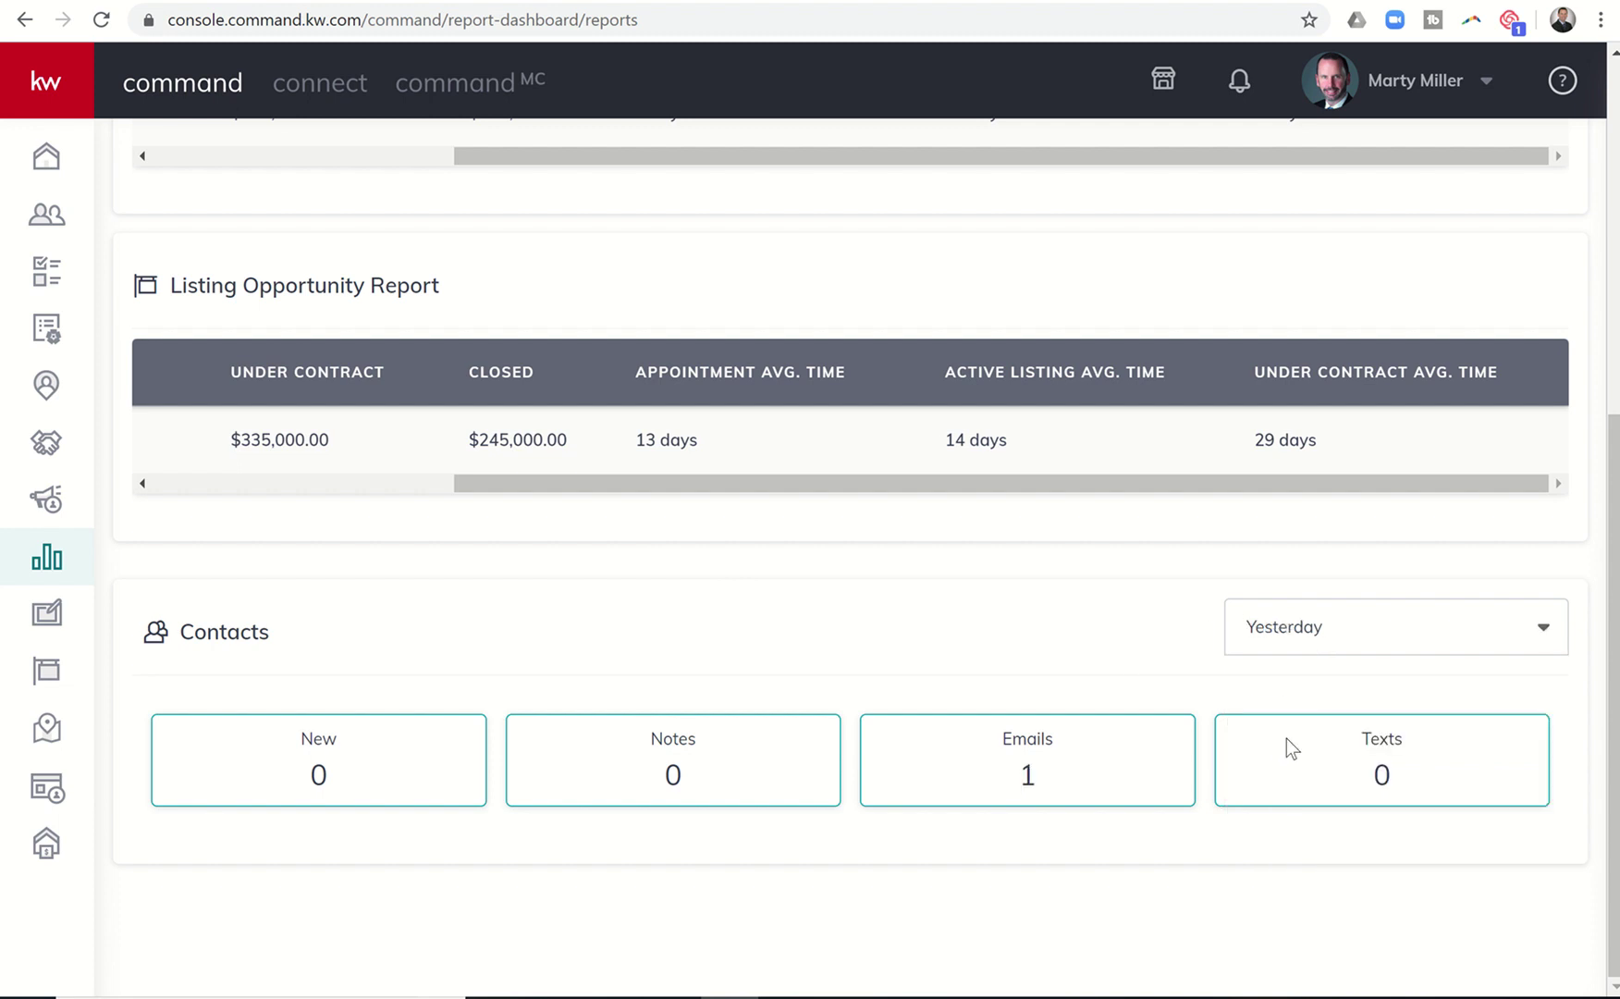
left_click(1310, 643)
left_click(1287, 798)
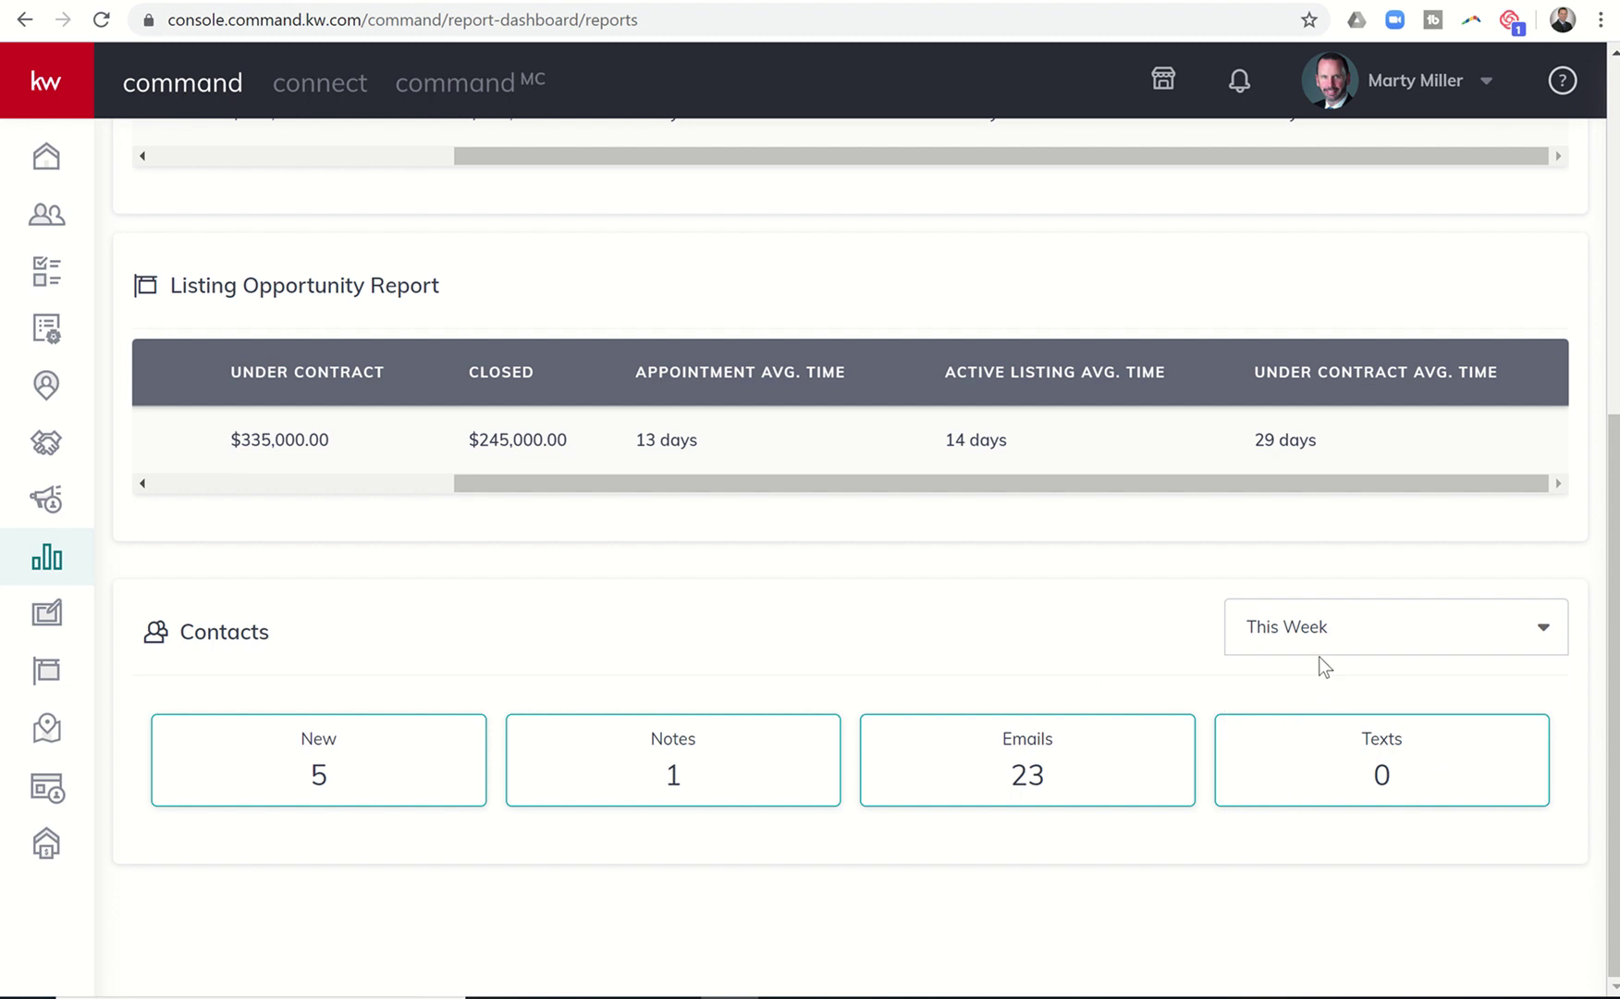
left_click(1311, 634)
left_click(1291, 864)
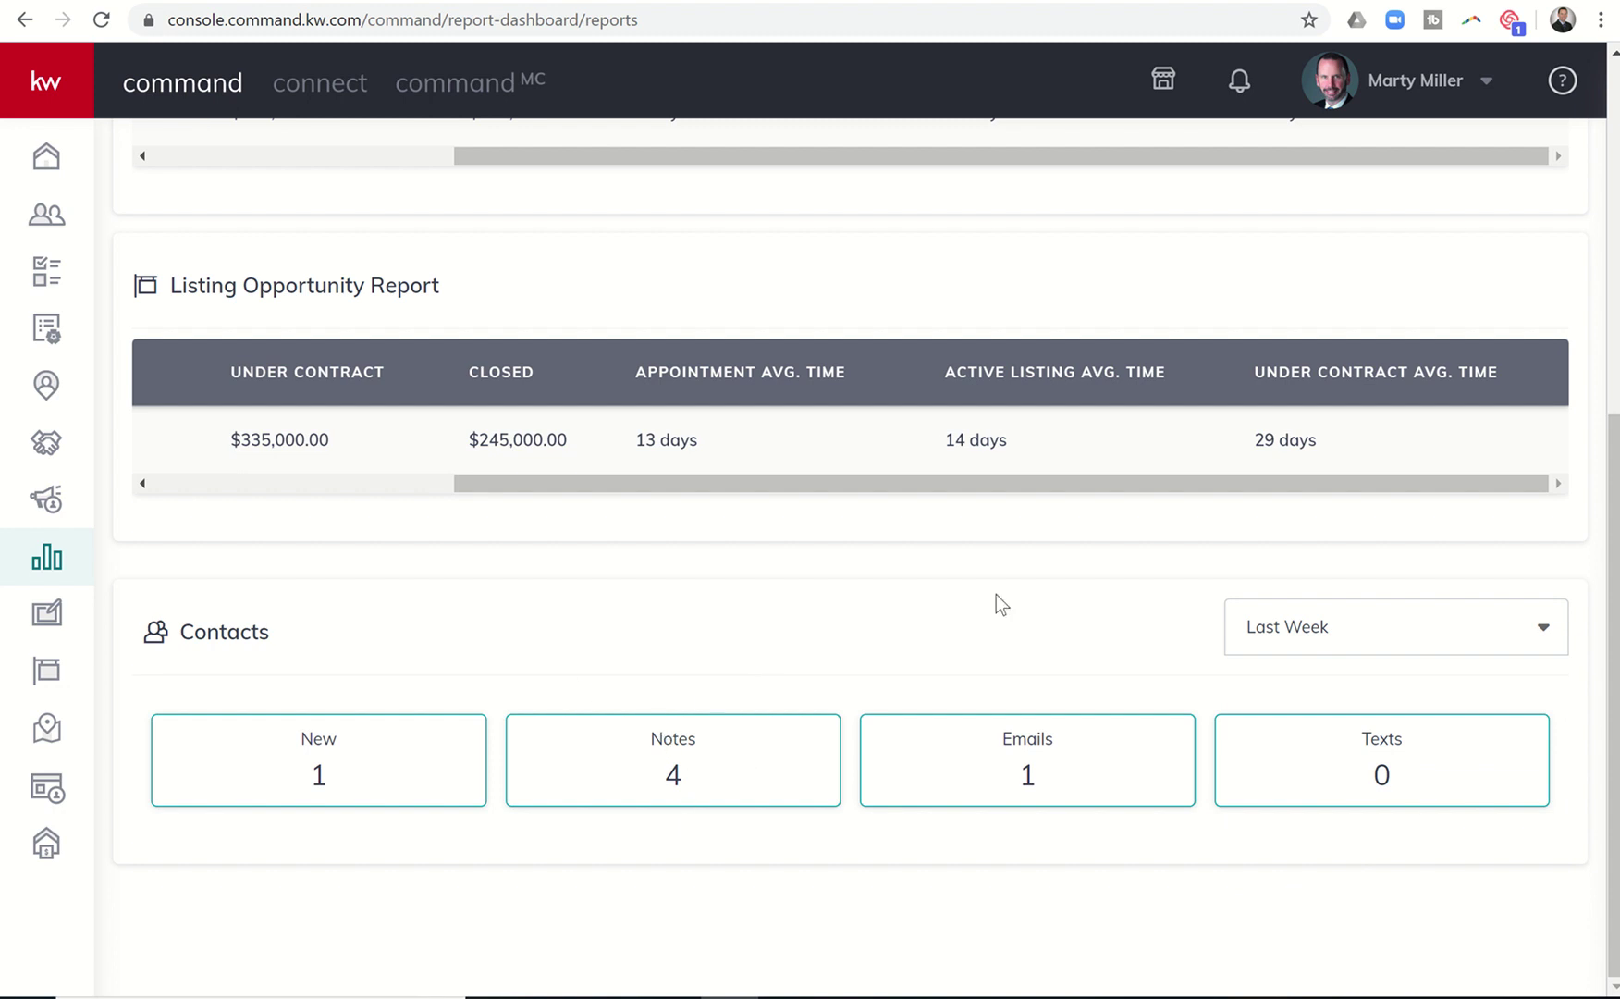
scroll(833, 584, "up", 6)
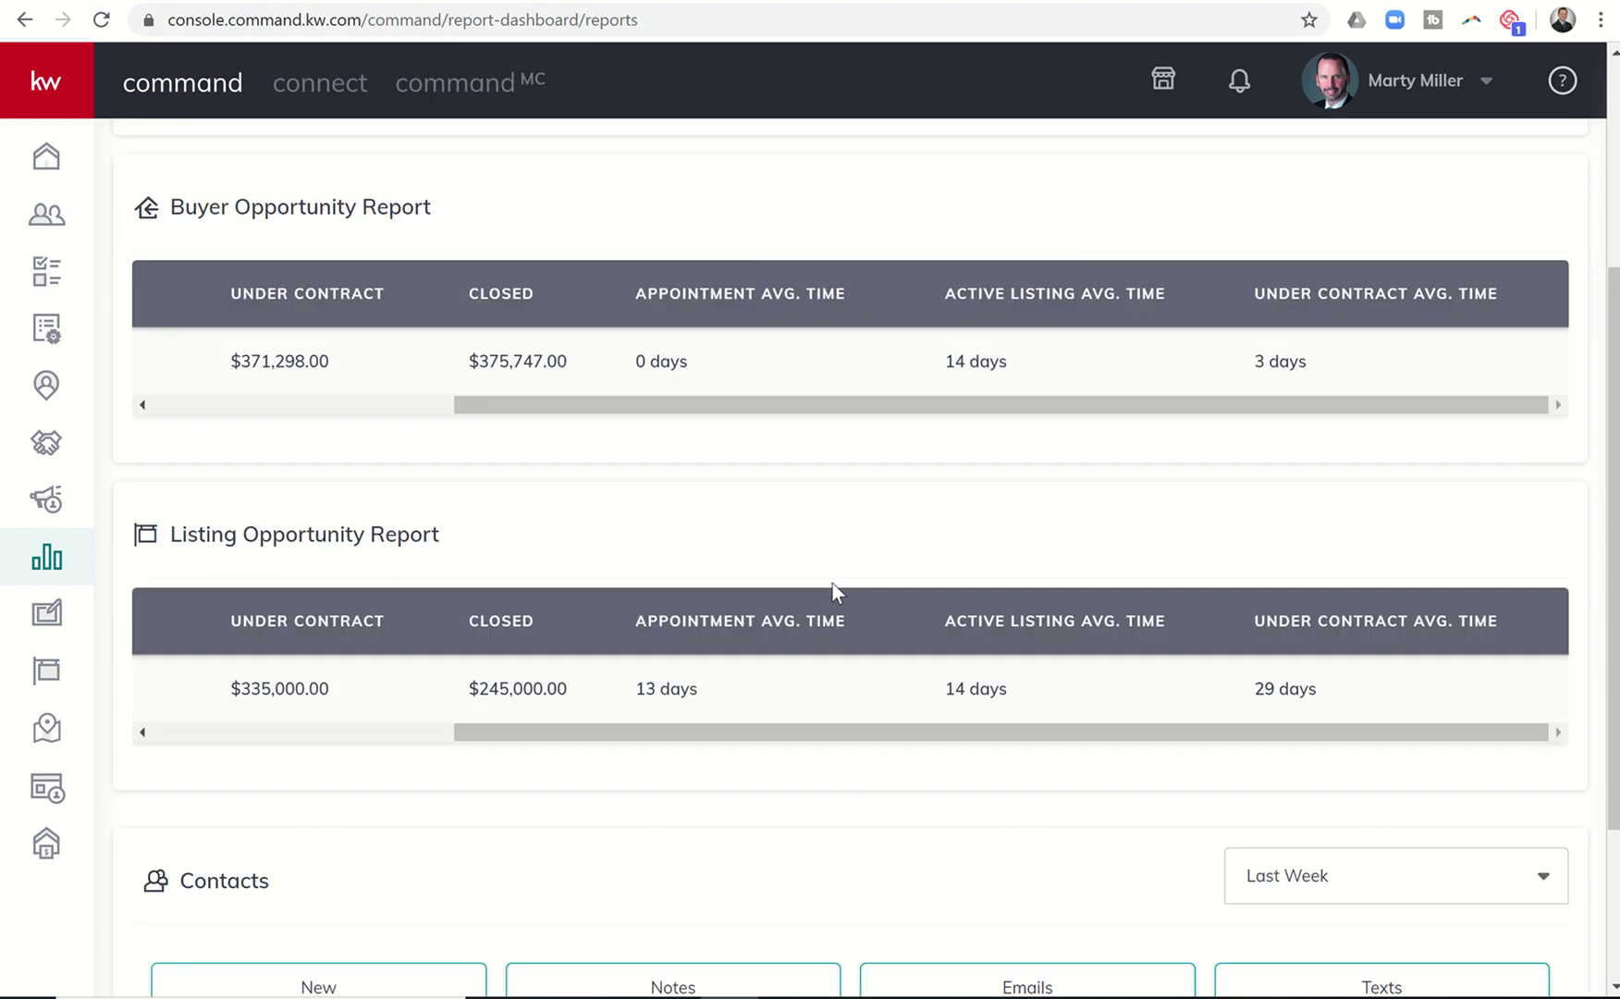
scroll(834, 584, "down", 6)
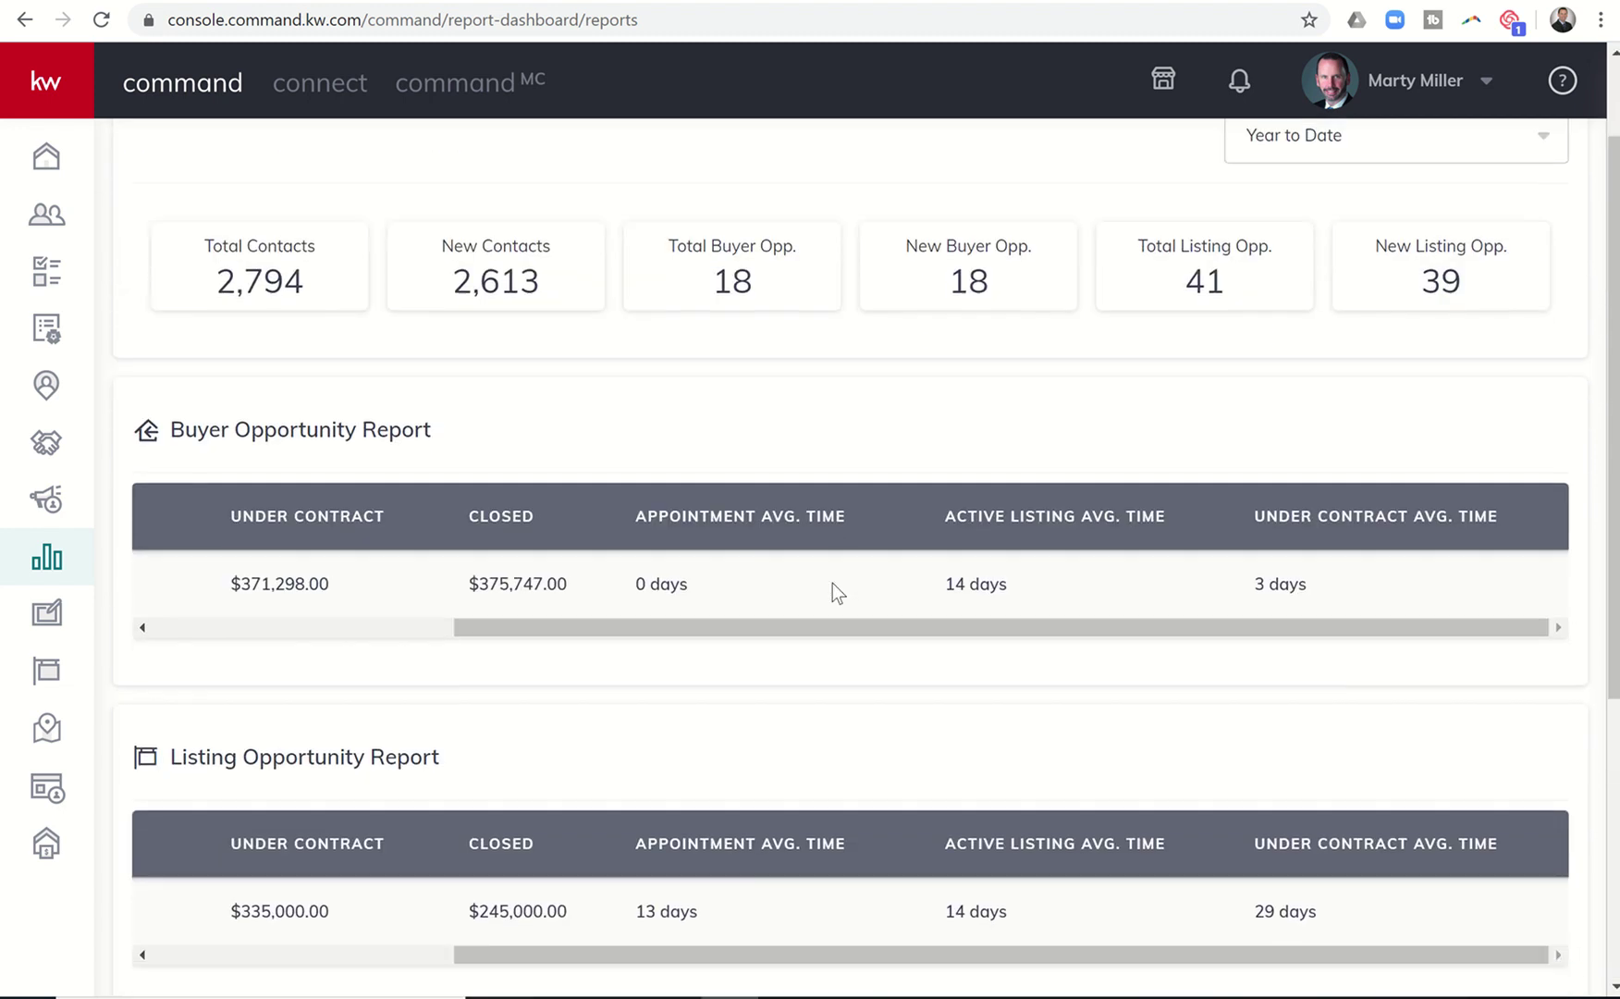
scroll(835, 592, "down", 1)
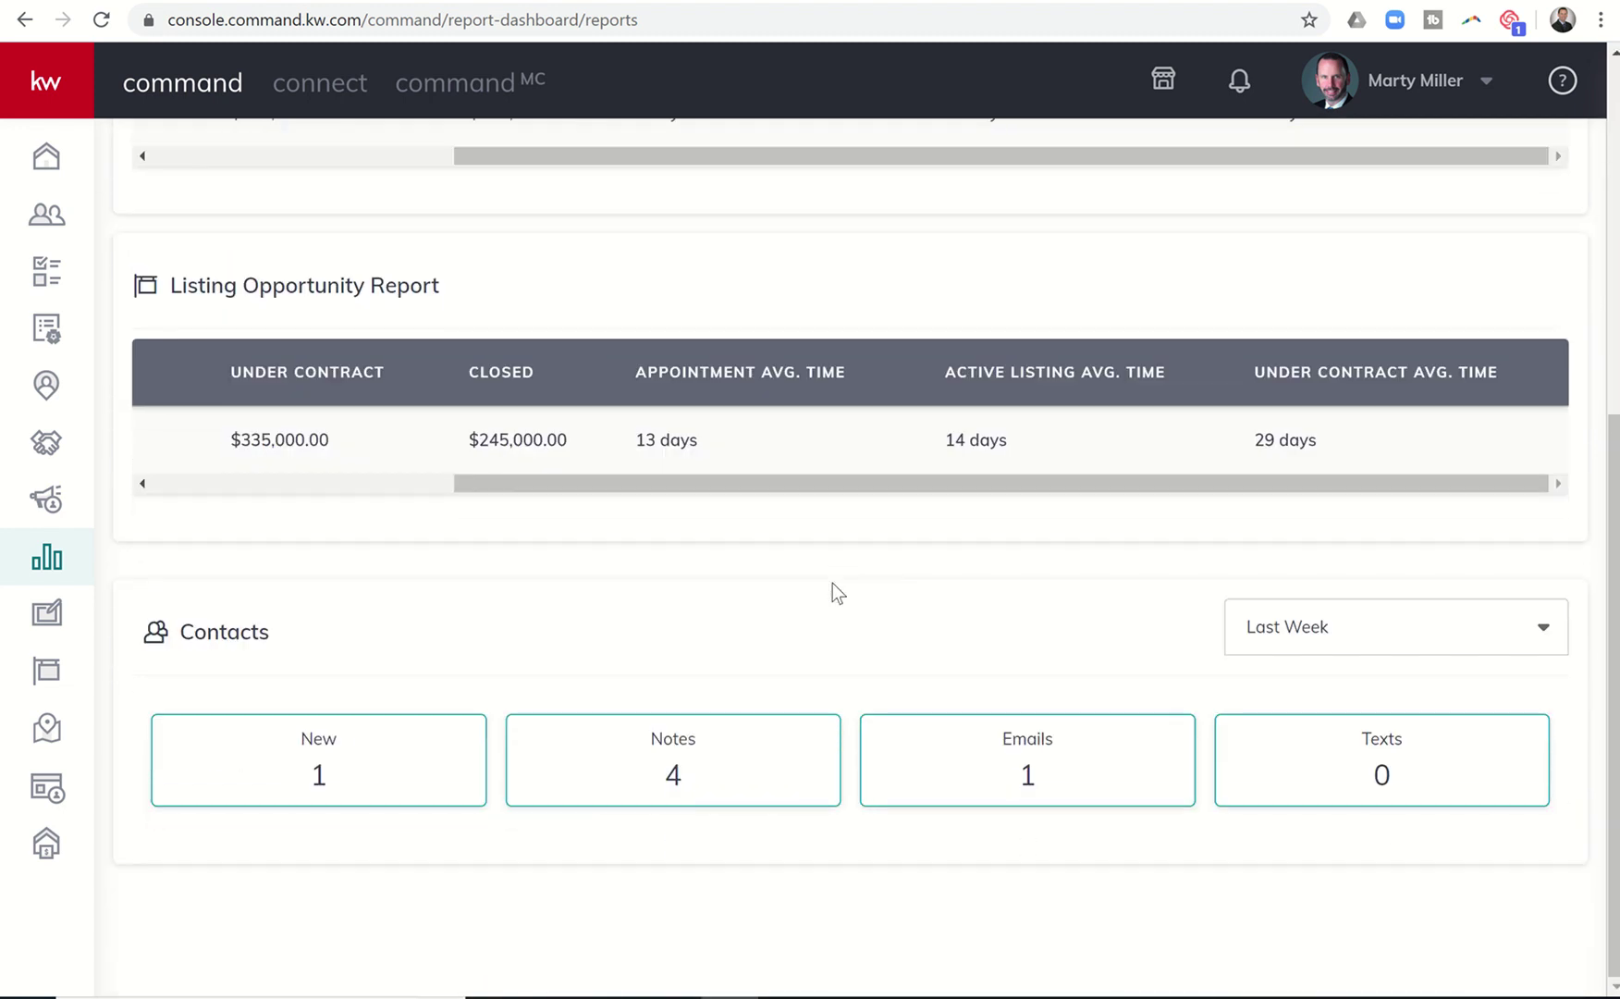
scroll(834, 583, "up", 7)
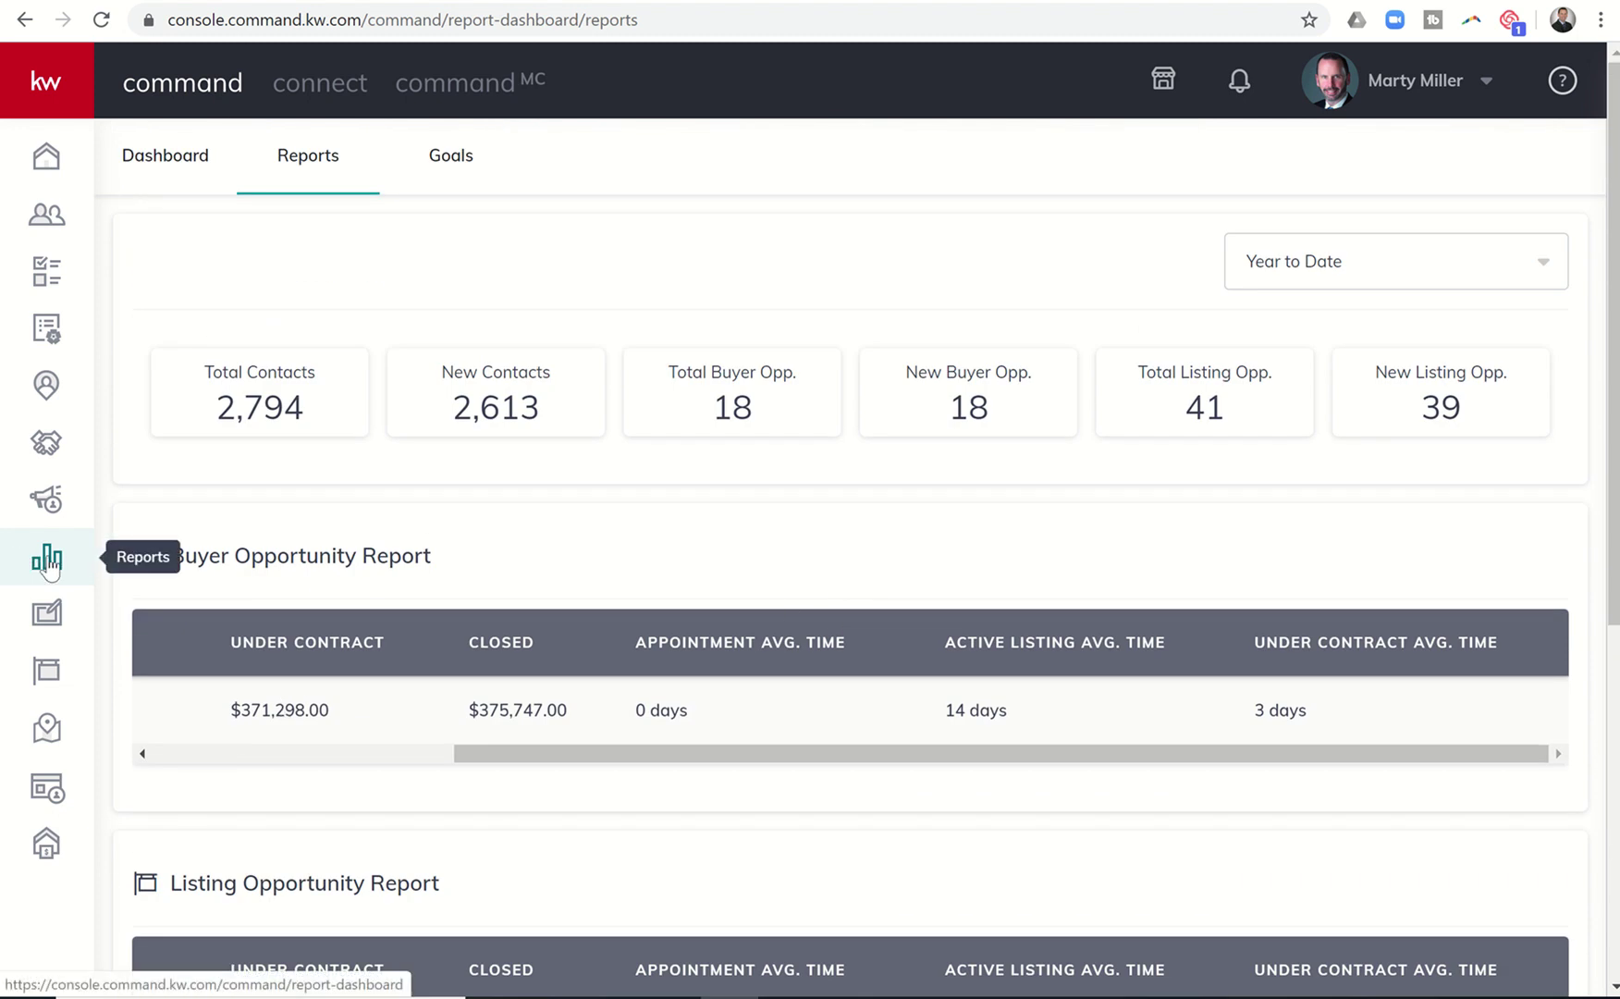
Open the Goals page and review 2020 Goals vs. Actual and the $150,000 Profit Tracker.
left_click(443, 159)
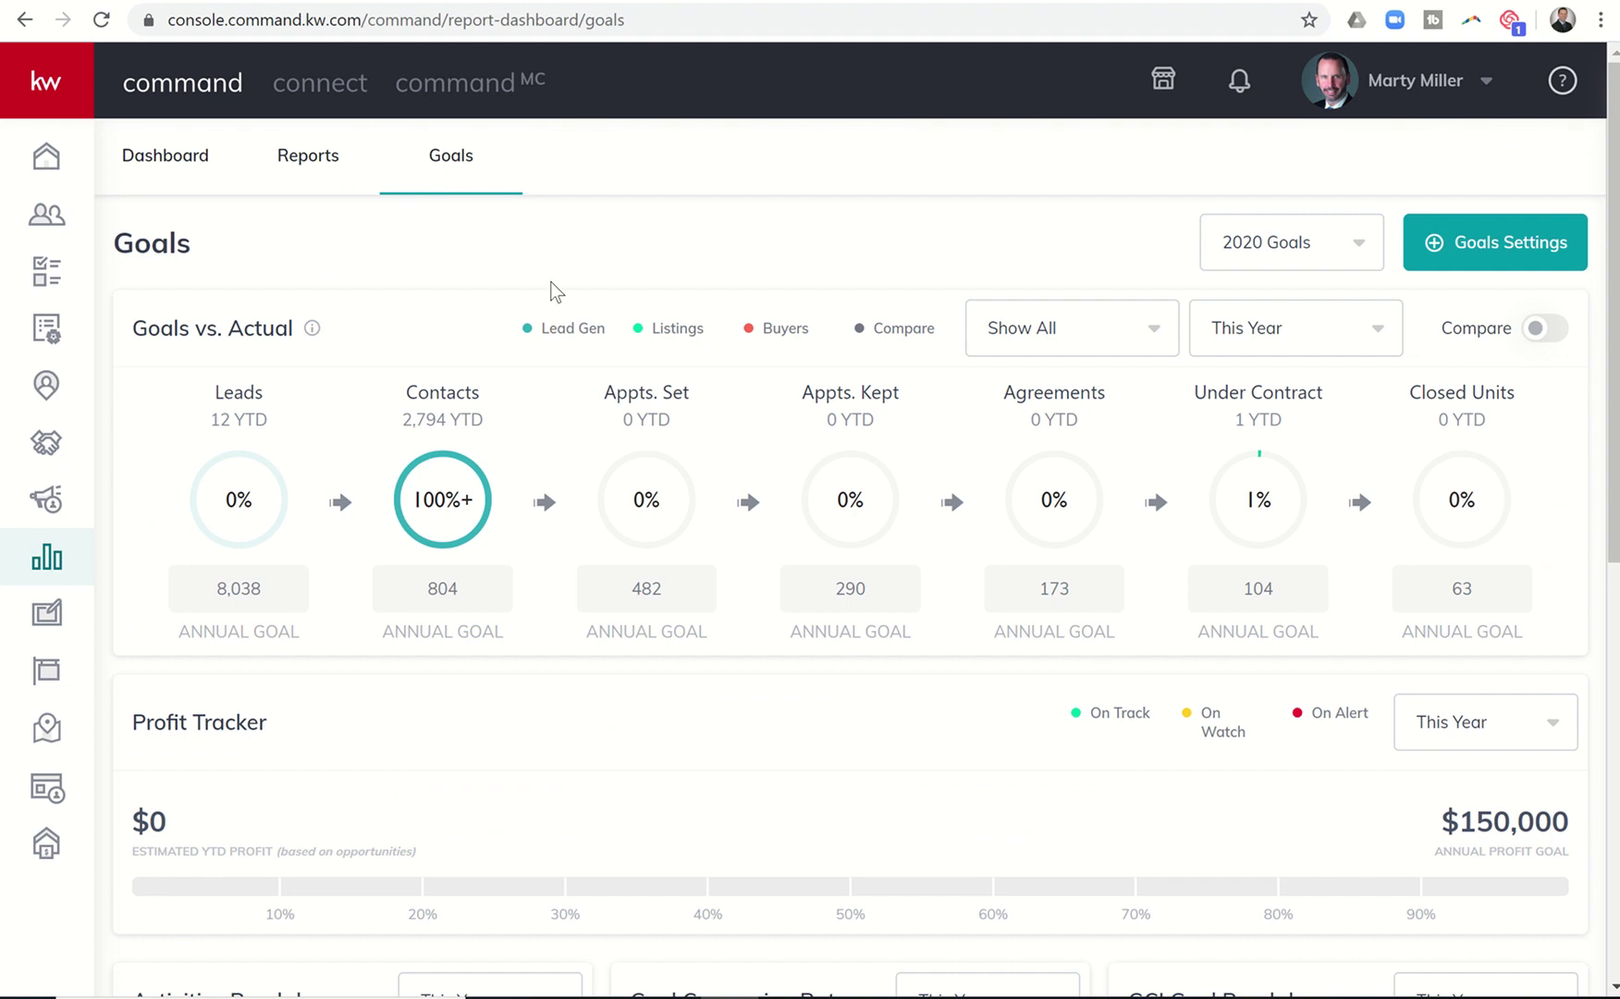
scroll(601, 275, "down", 5)
scroll(601, 271, "down", 4)
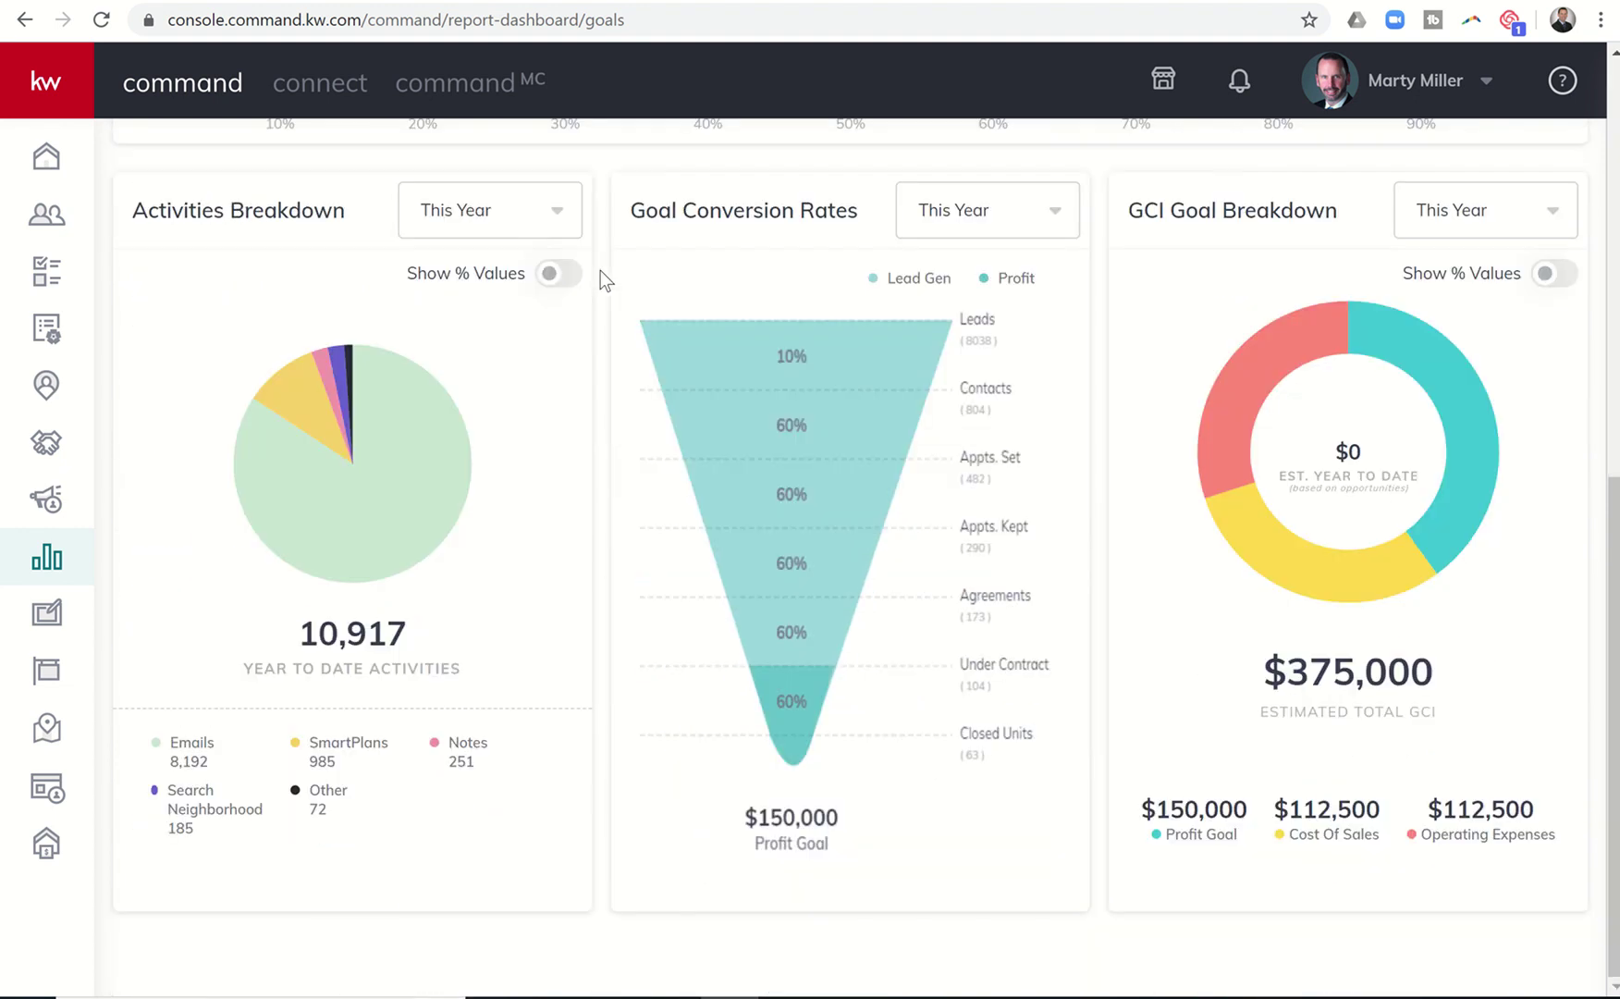
scroll(603, 278, "up", 7)
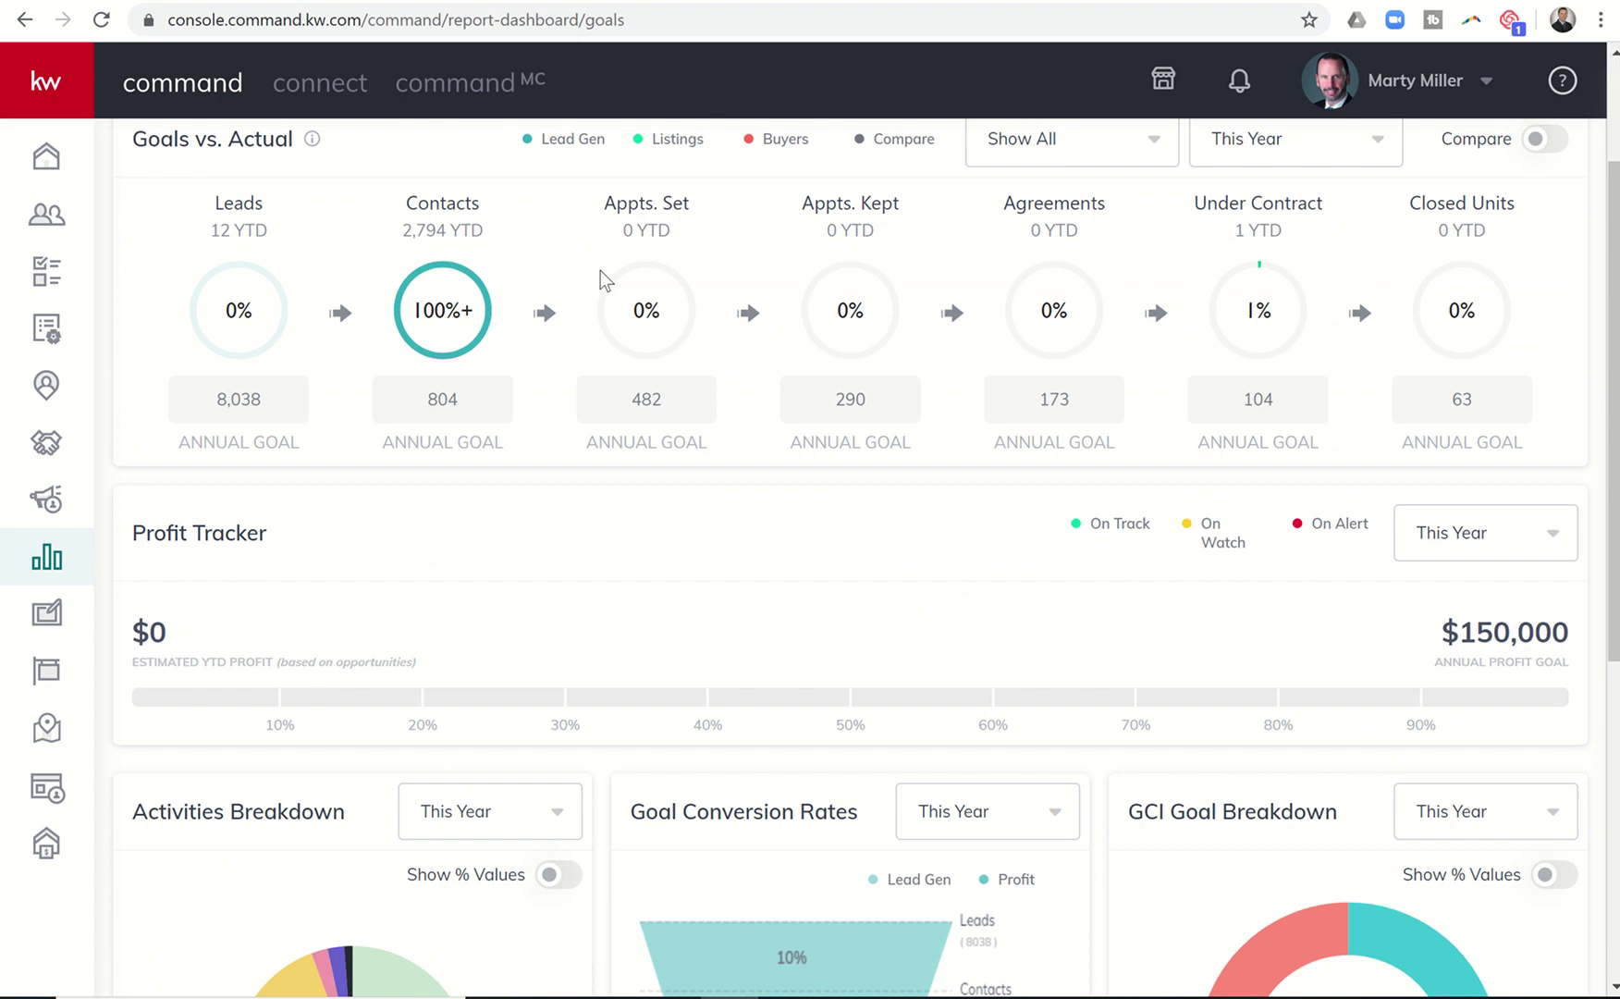
scroll(600, 274, "up", 2)
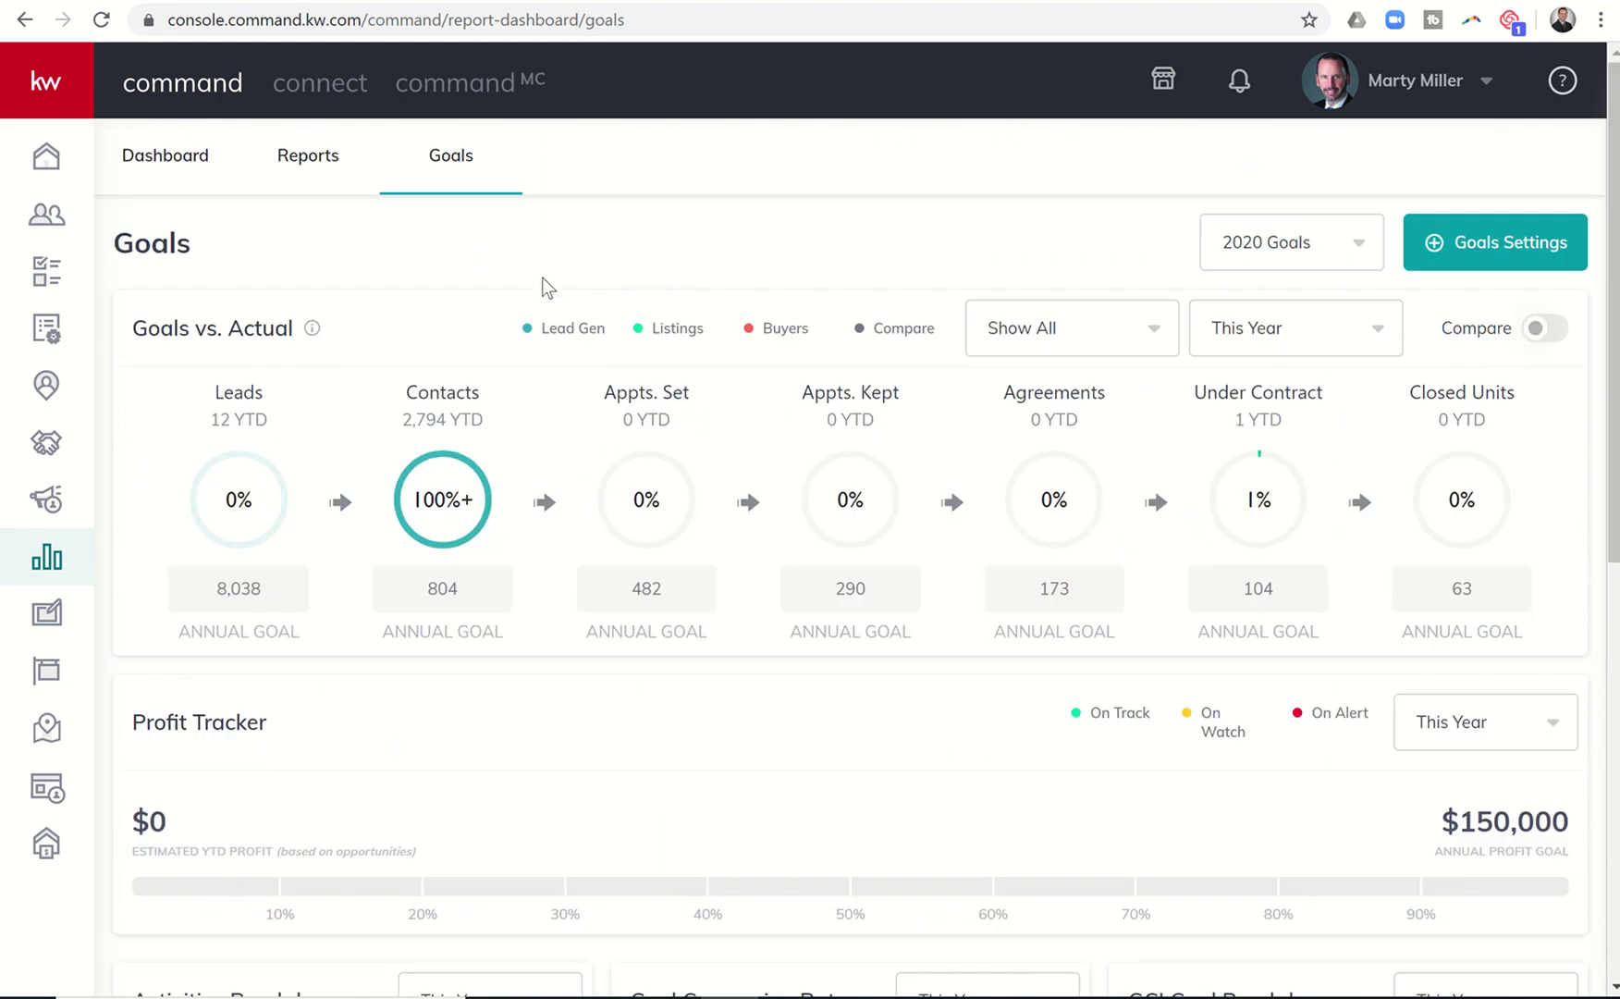